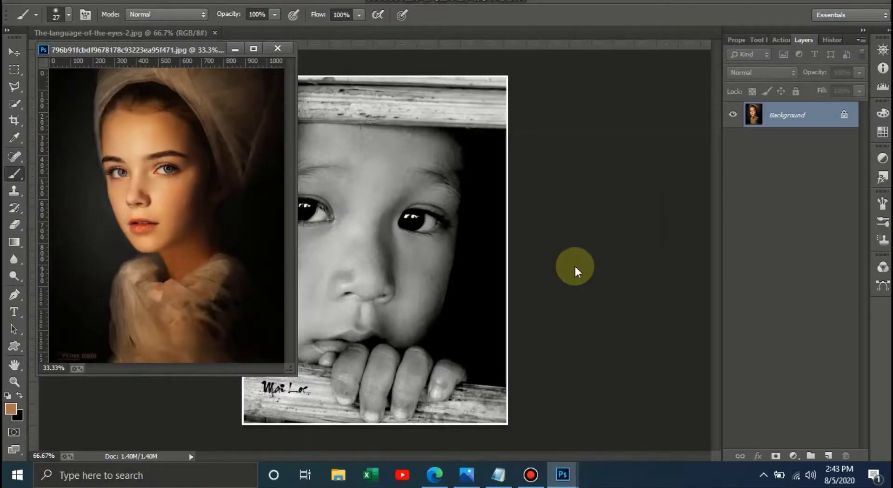
Step: Type 'for skin tone we select another' into a narrowed Notepad window beside the photos
left_click(496, 479)
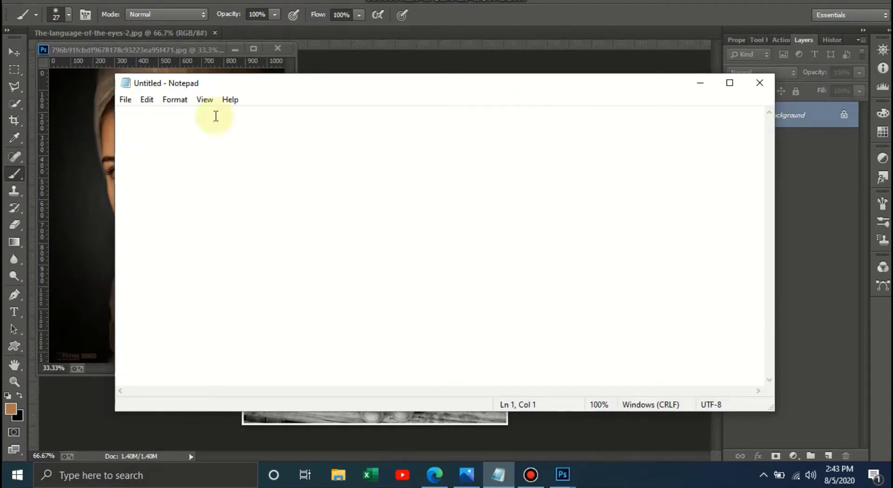
left_click_drag(114, 73, 380, 73)
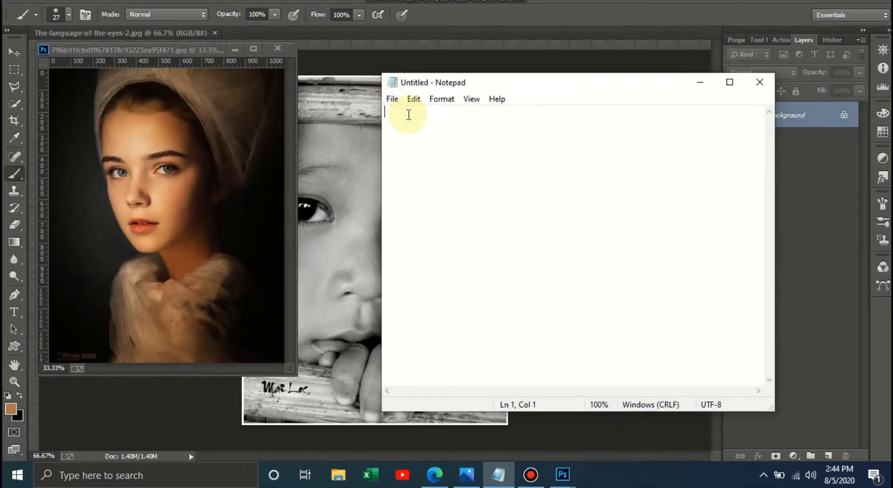
type("for skin tone we select")
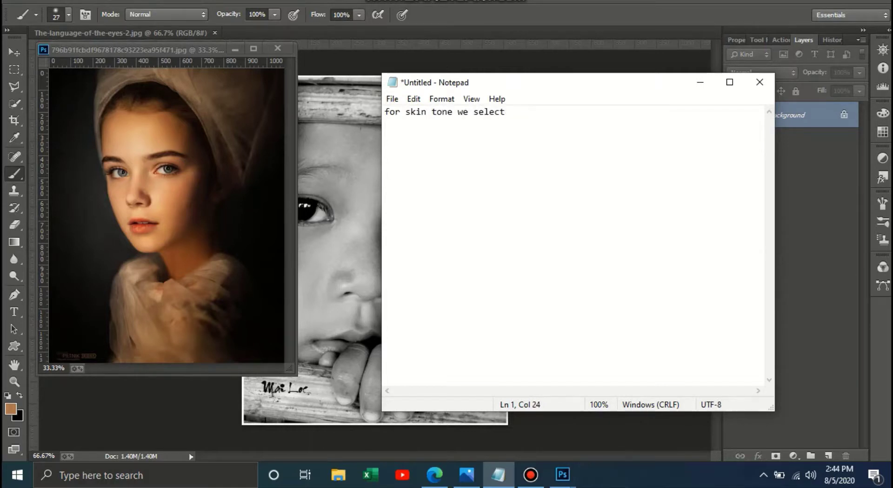
type(" another picture")
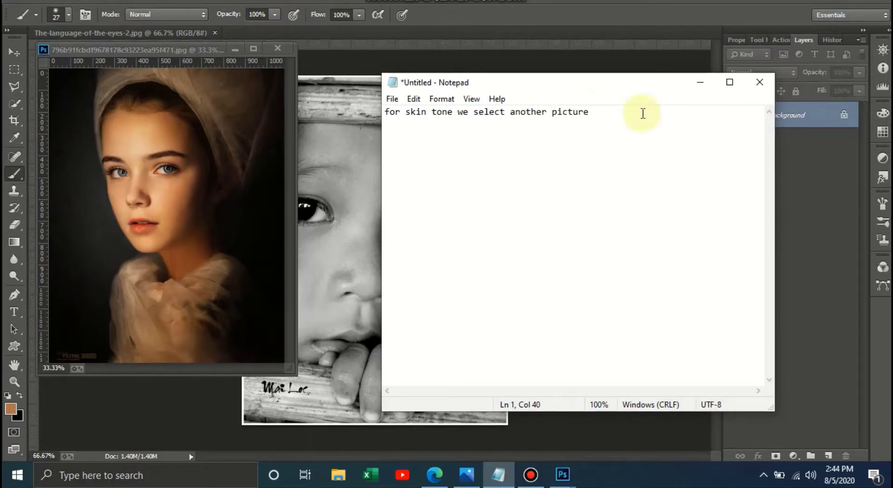
Step: Return to the colour reference portrait, nudge it right, and select the Eyedropper
left_click(700, 85)
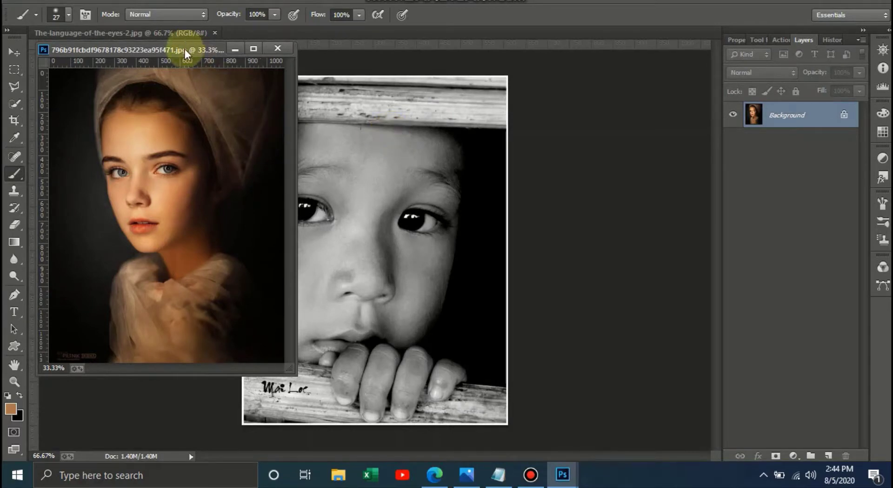
left_click_drag(185, 49, 206, 49)
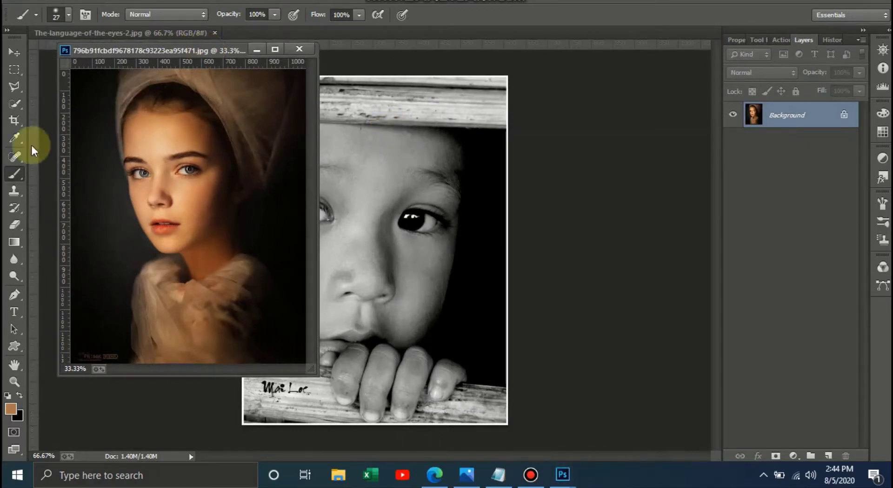
left_click(16, 136)
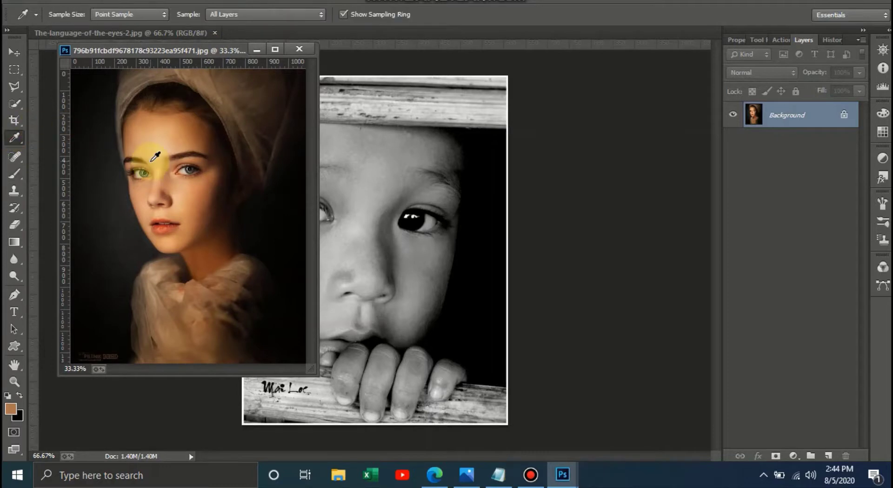
Step: Add two new layers, then delete Layer 2 so only Layer 1 remains
left_click(828, 456)
left_click(827, 456)
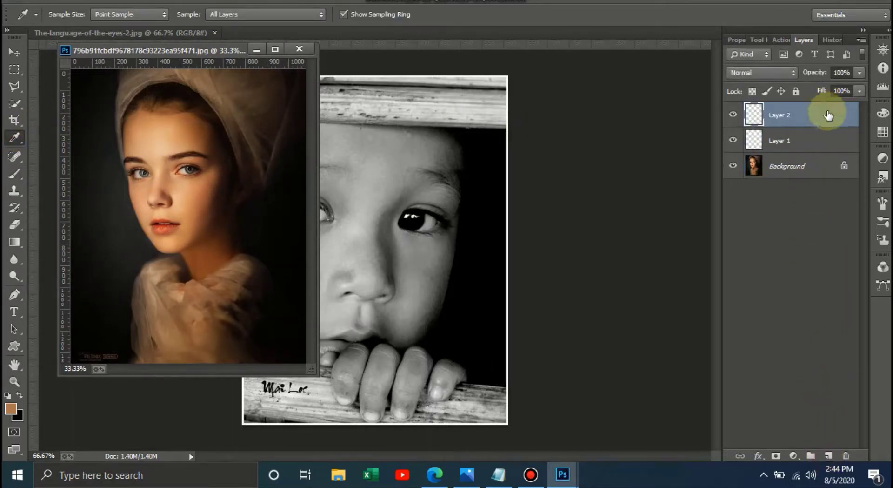
left_click_drag(821, 115, 845, 455)
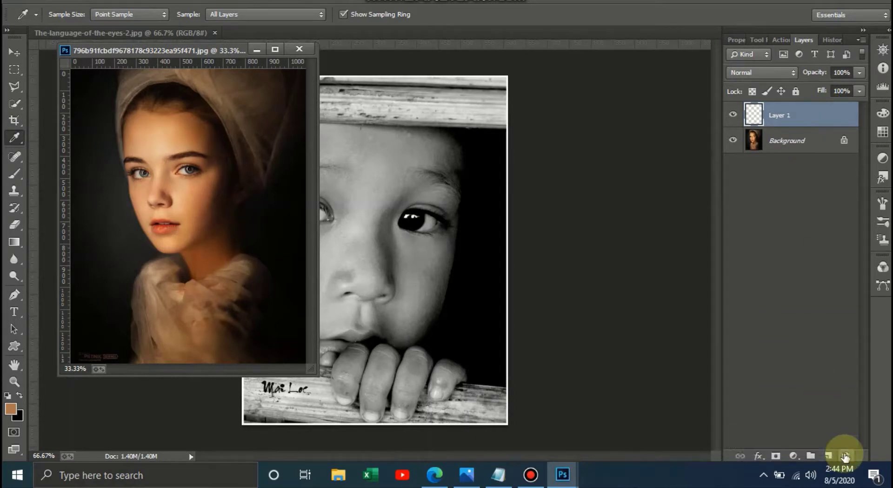
left_click(822, 145)
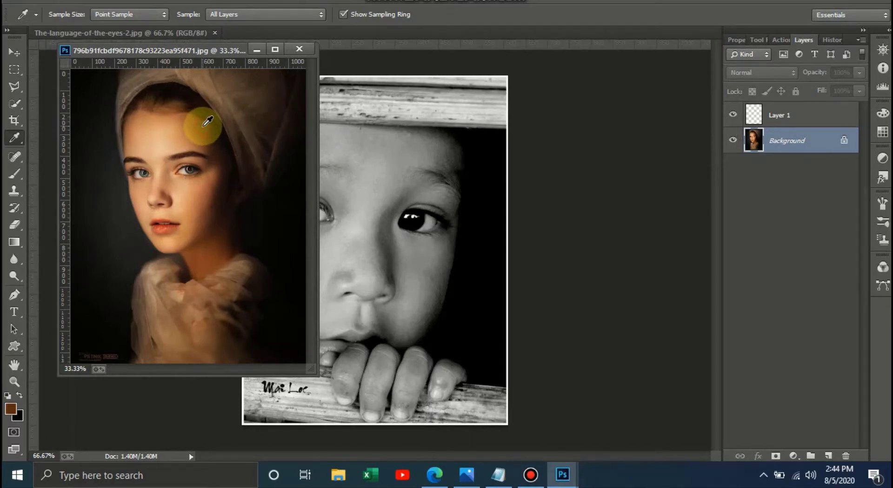
Step: Set the Brush to 78 px size and 100% hardness, with Layer 1 targeted
left_click(15, 174)
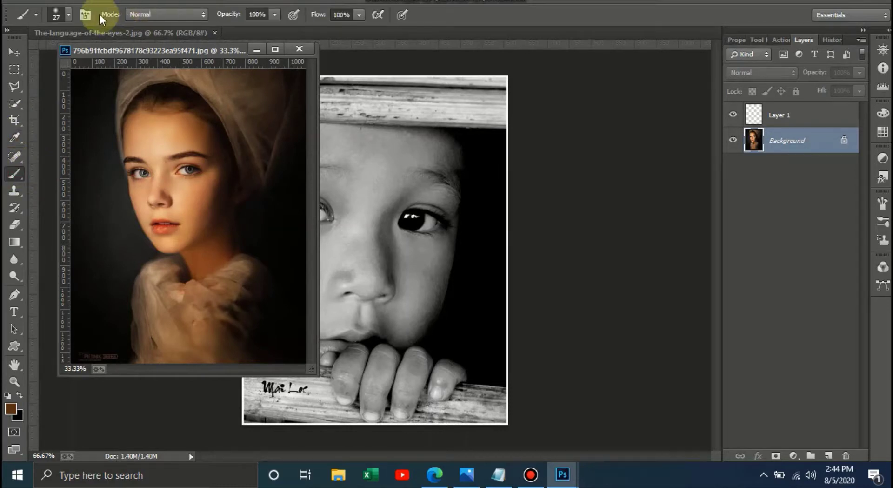
left_click(70, 14)
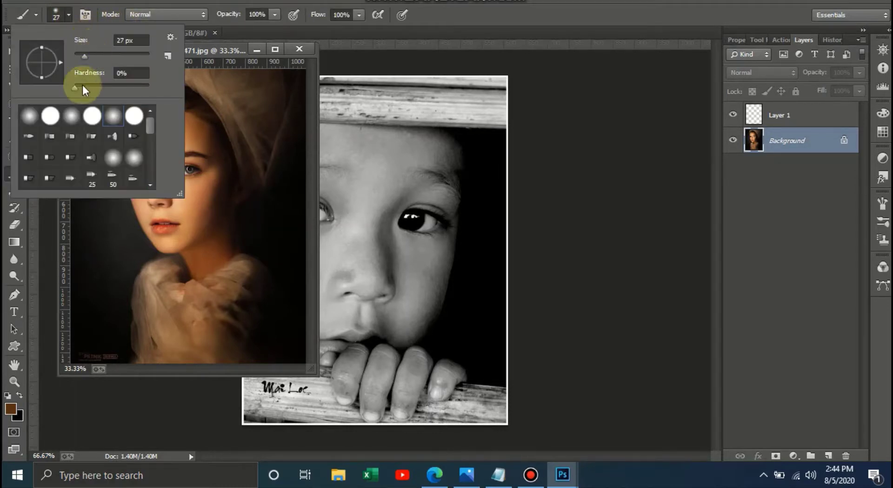
left_click_drag(76, 88, 152, 86)
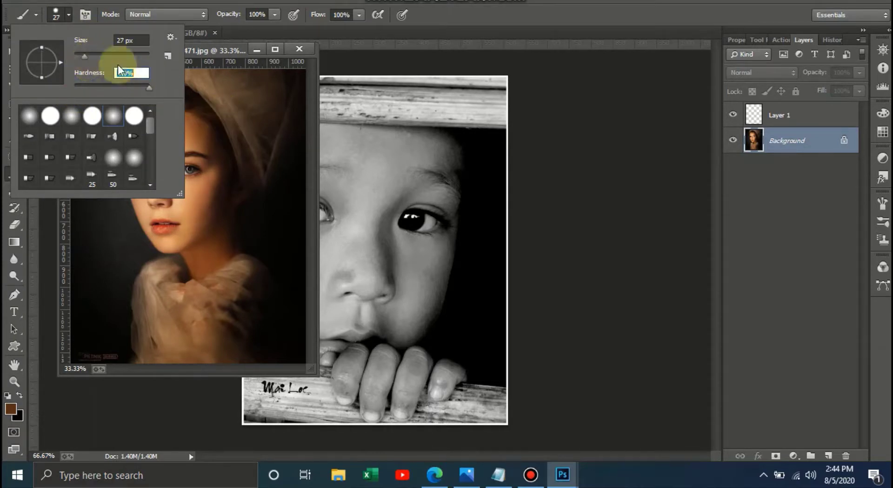
left_click_drag(81, 54, 103, 58)
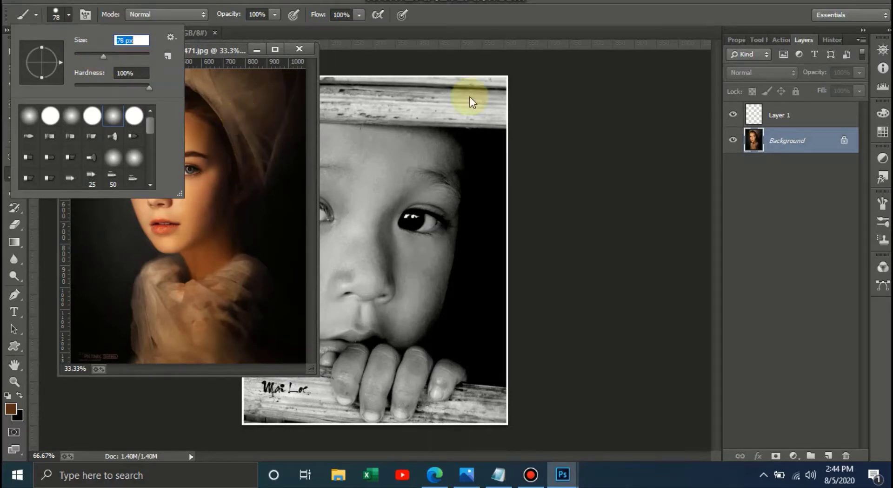
left_click(807, 114)
left_click(786, 114)
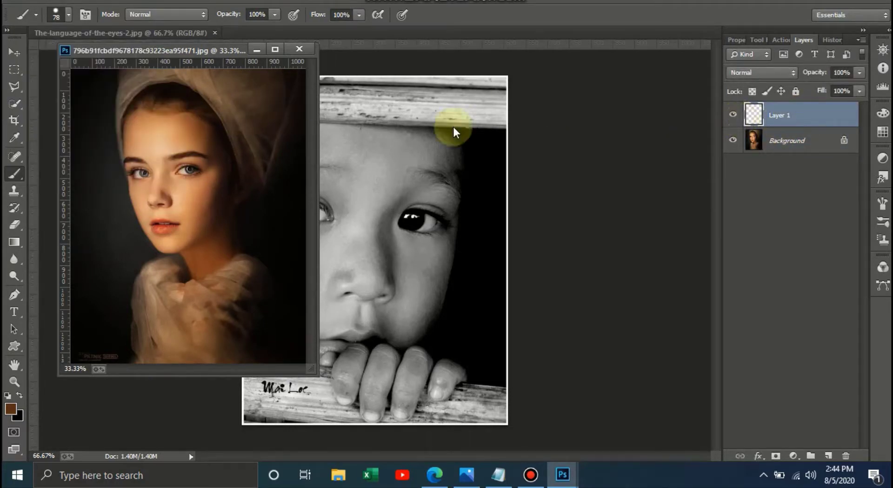
Step: Paint dark brown and lighter brown swatch strokes across the headscarf on Layer 1
left_click_drag(233, 101, 296, 102)
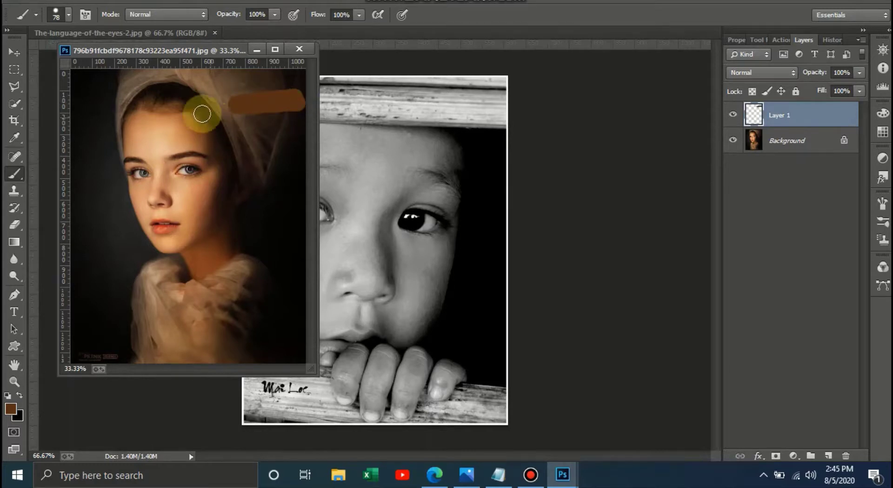
left_click(15, 138)
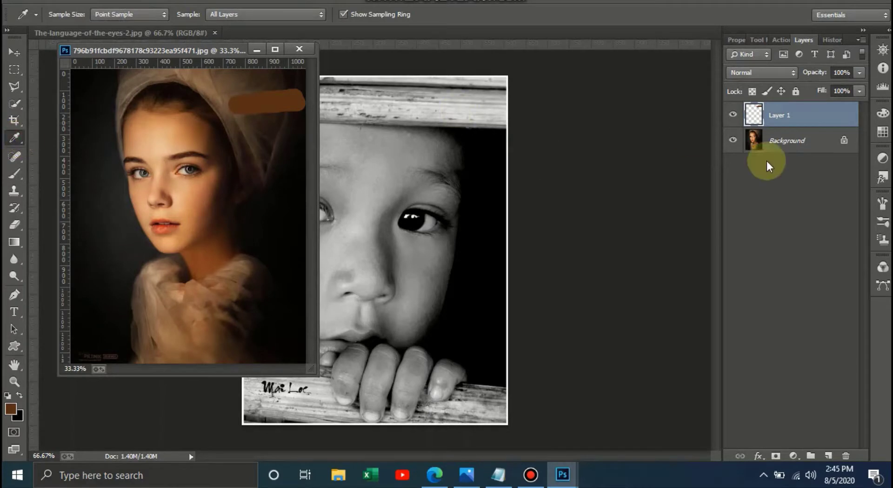
left_click(794, 153)
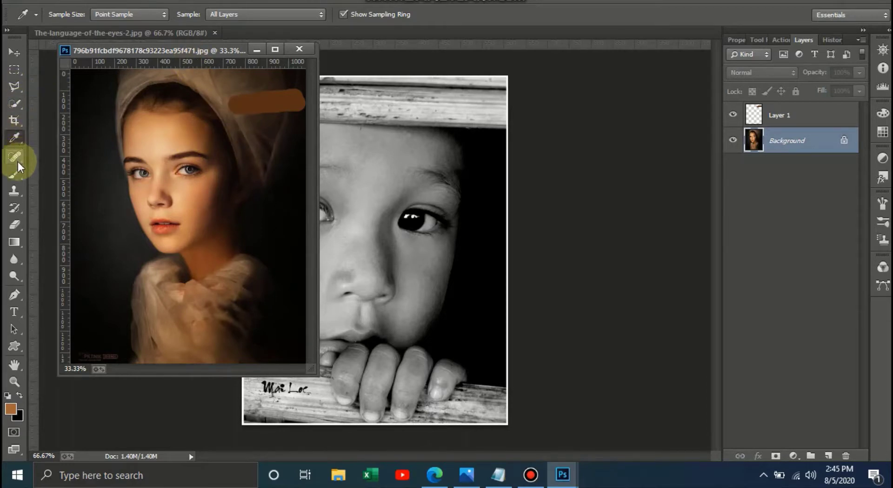
left_click(16, 174)
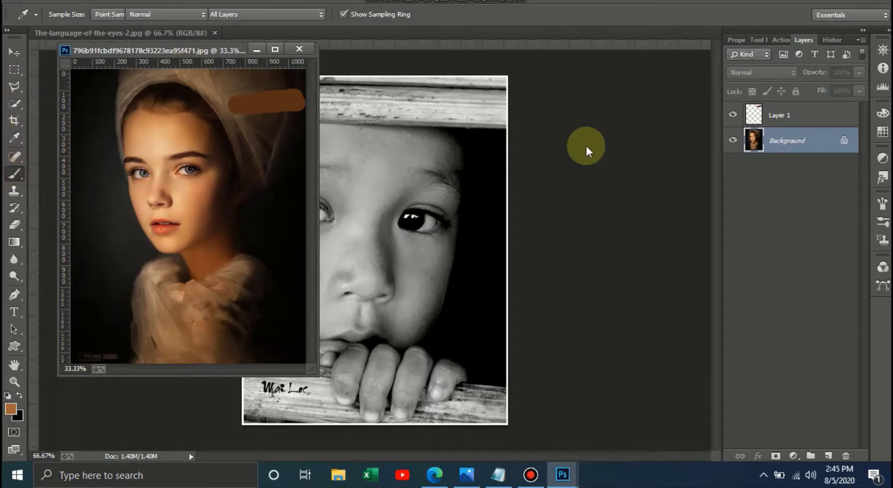
left_click(808, 116)
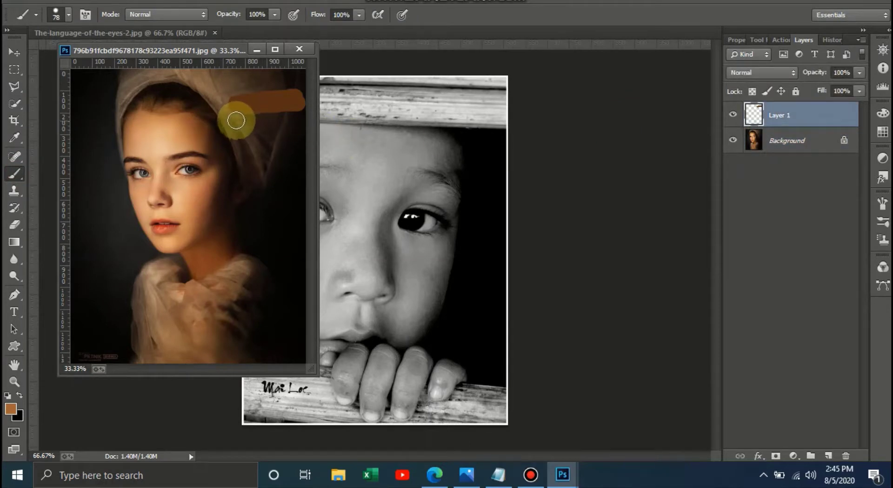
left_click_drag(235, 120, 298, 116)
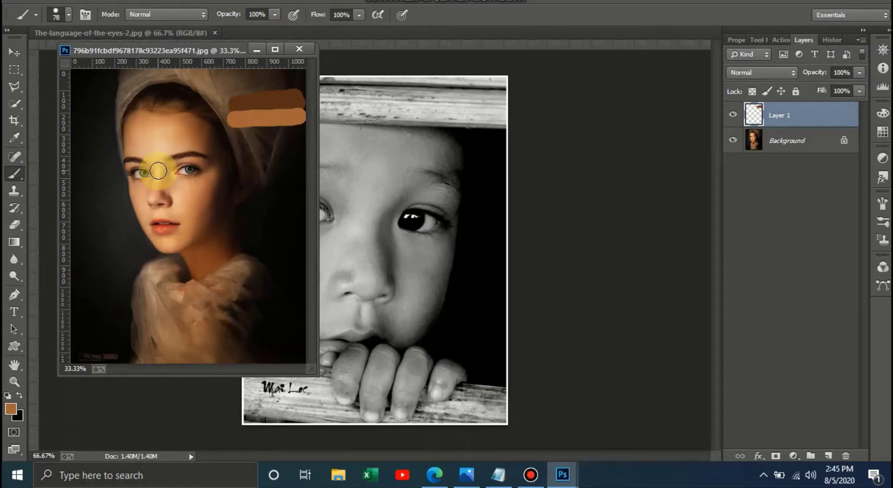
Step: Sample a light peach skin tone from the girl's forehead as the brush colour
left_click(16, 136)
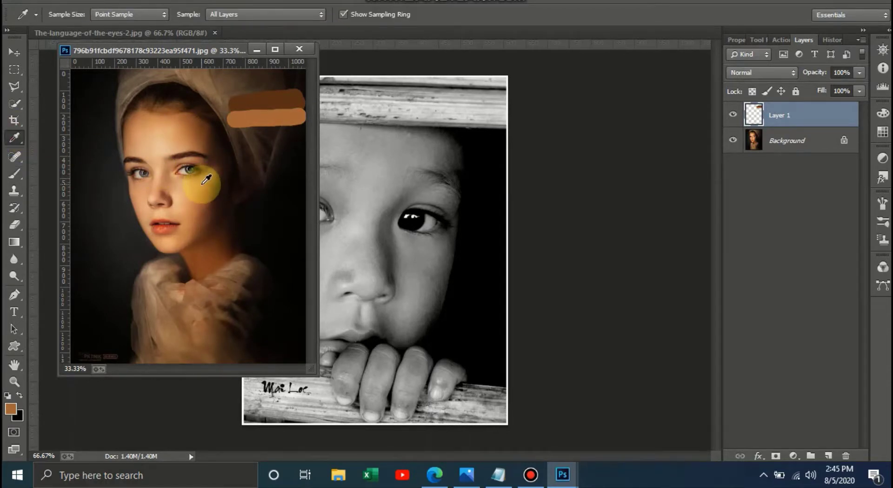
left_click(177, 141)
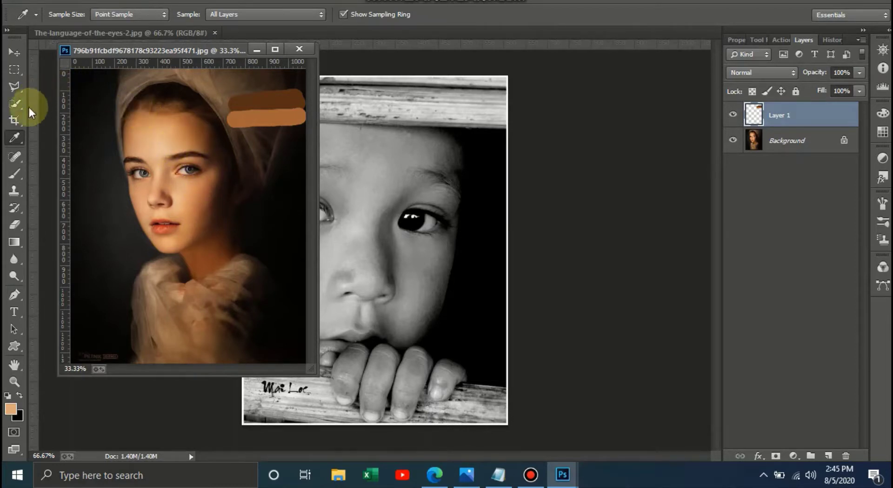
left_click(13, 174)
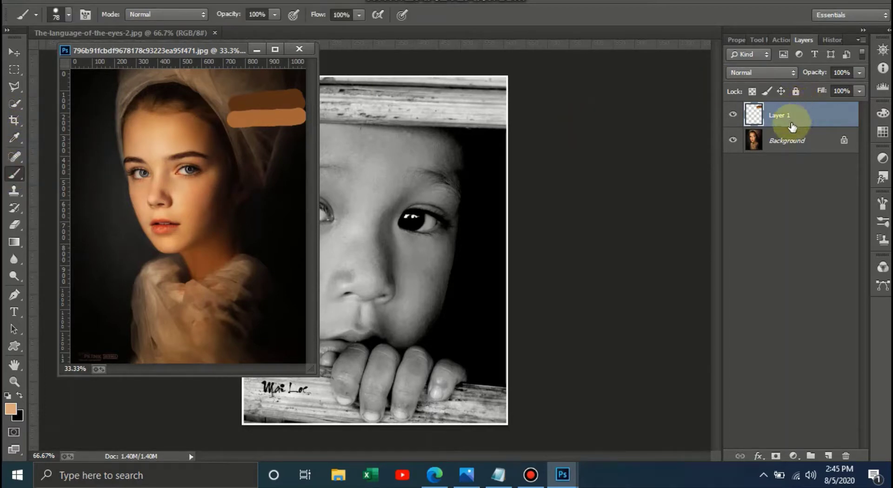
Step: Paint a light peach swatch and a brown stripe below the existing swatches
left_click(795, 148)
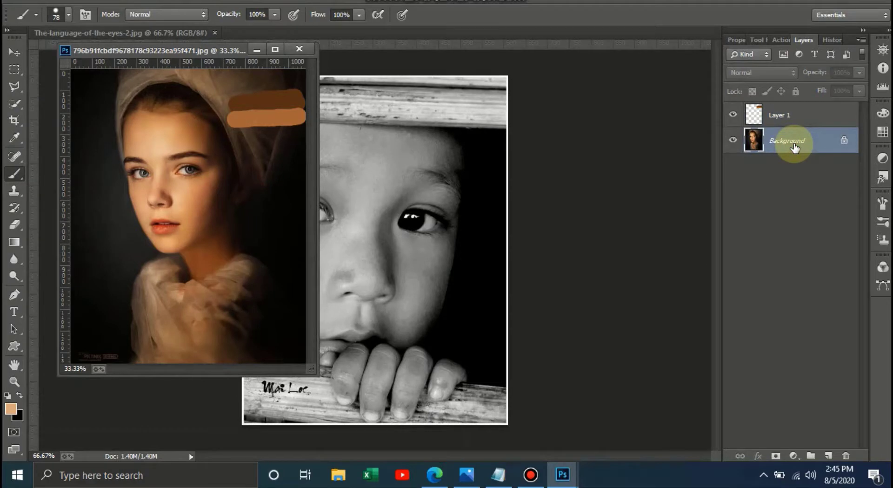
left_click(236, 134)
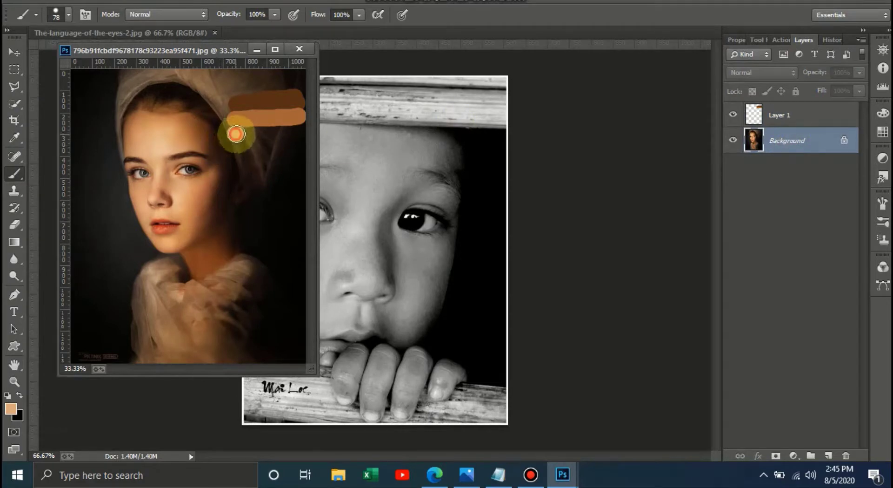
left_click_drag(235, 134, 296, 128)
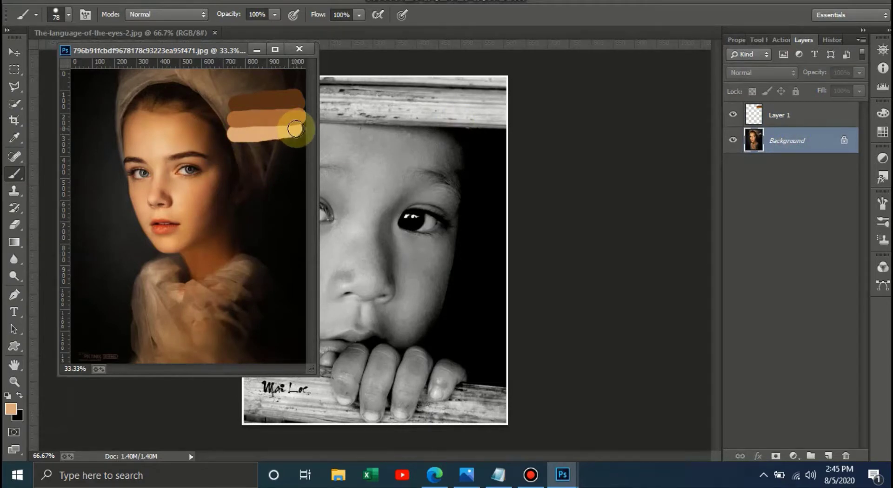
left_click(790, 120)
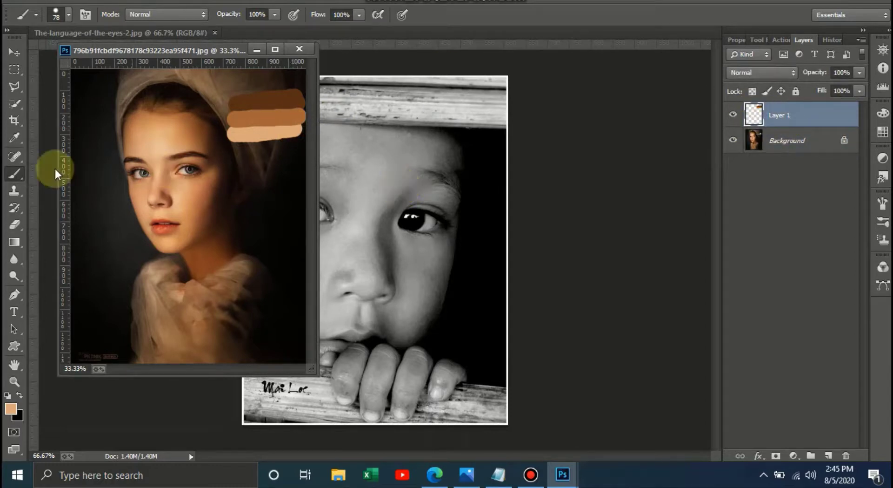
left_click(15, 136)
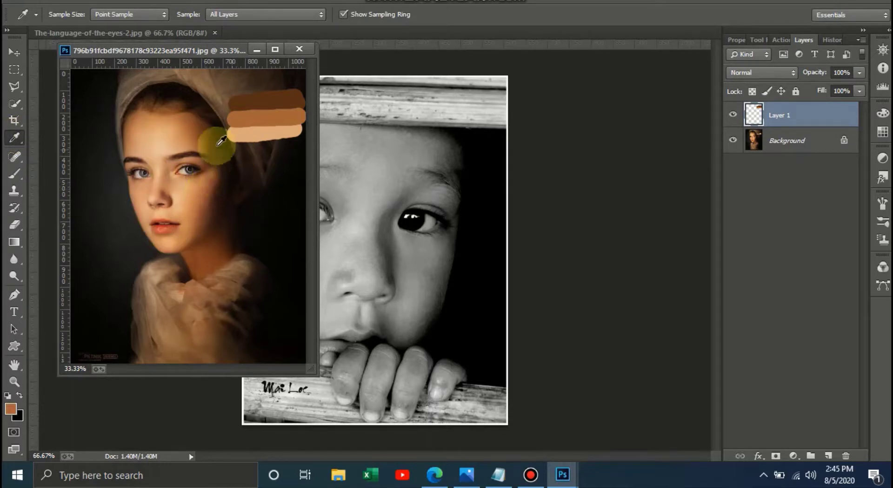
left_click(11, 174)
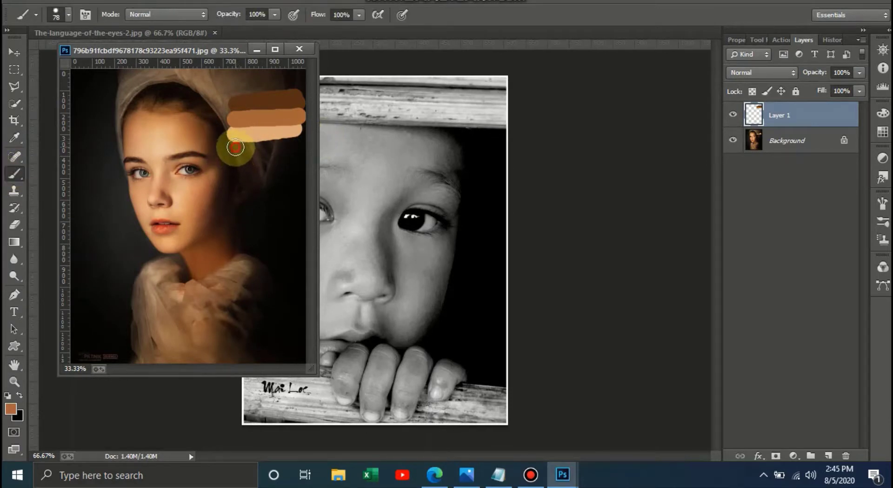
left_click_drag(236, 147, 300, 143)
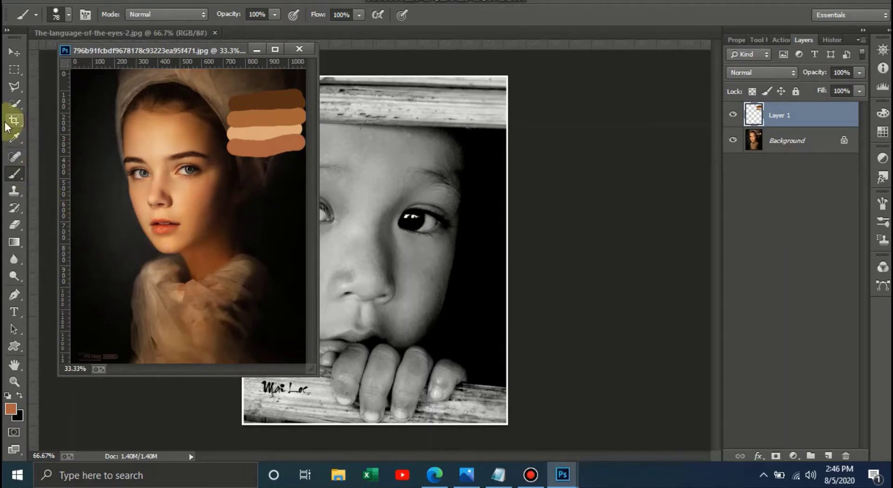
Step: Sample face skin tones, paint another stripe, and pick up the cheek colour
left_click(14, 138)
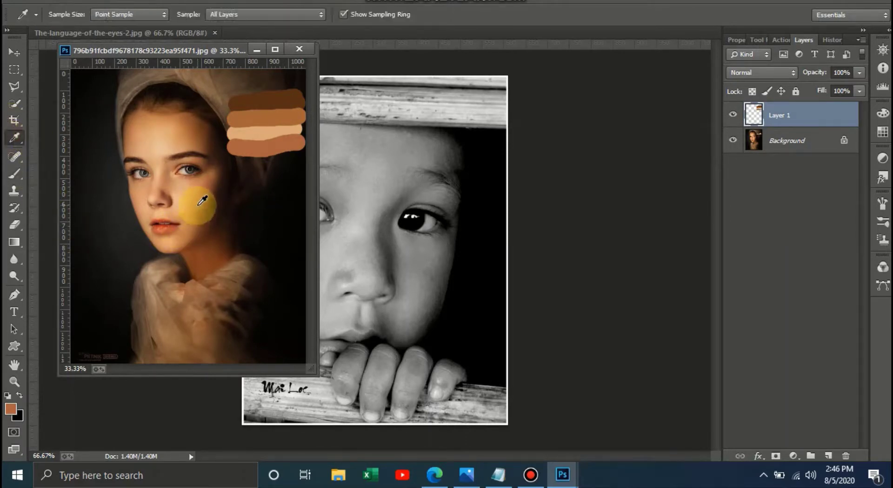
mouse_move(202, 201)
left_mouse_down()
mouse_move(217, 147)
mouse_move(188, 214)
left_mouse_up()
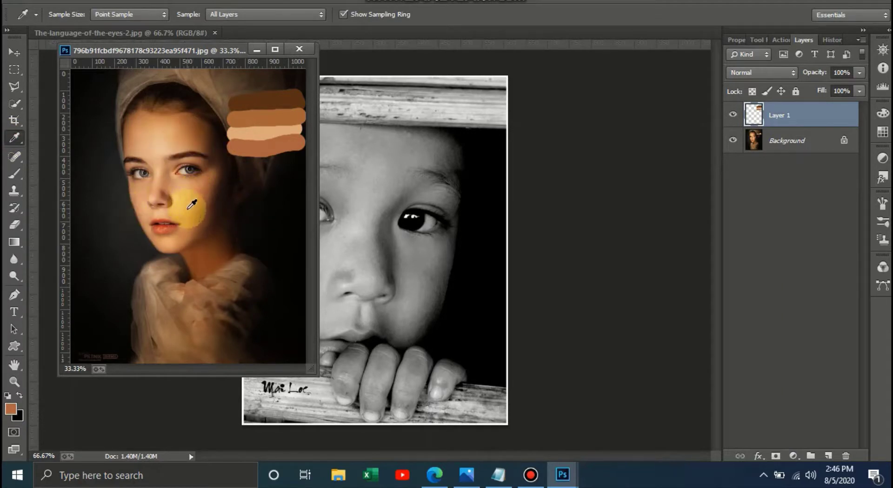
left_click_drag(192, 210, 20, 121)
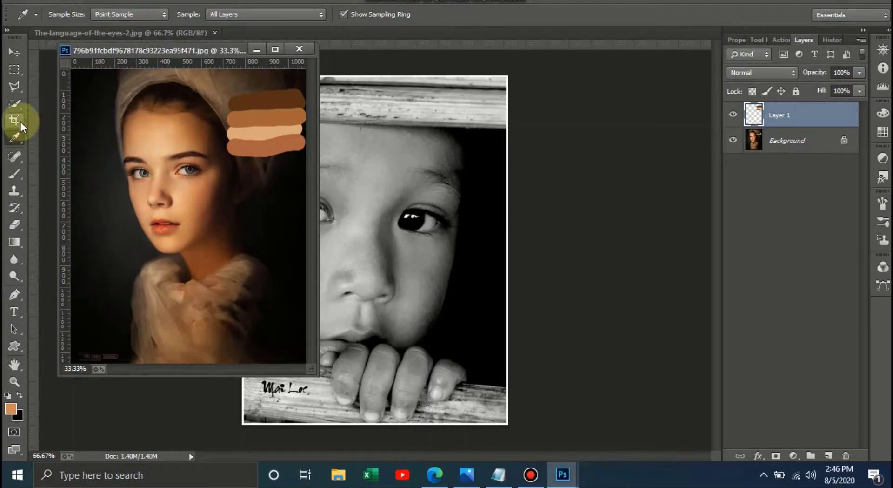
left_click(16, 175)
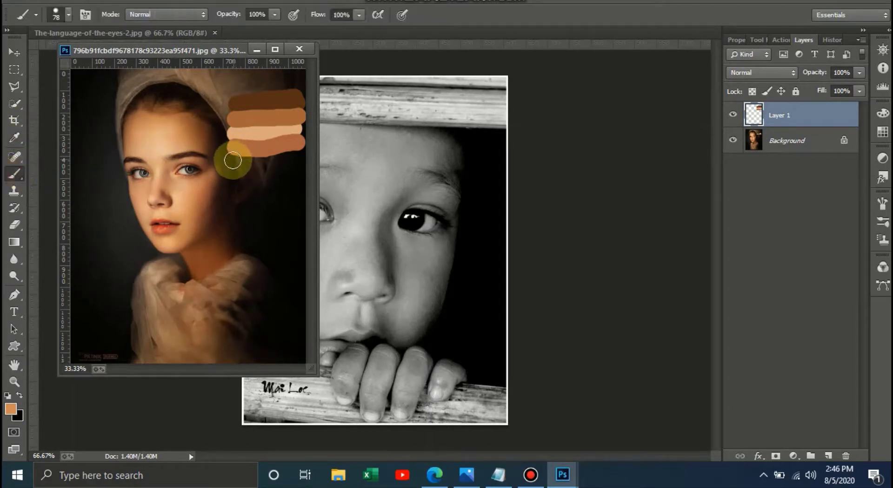
left_click_drag(233, 160, 296, 158)
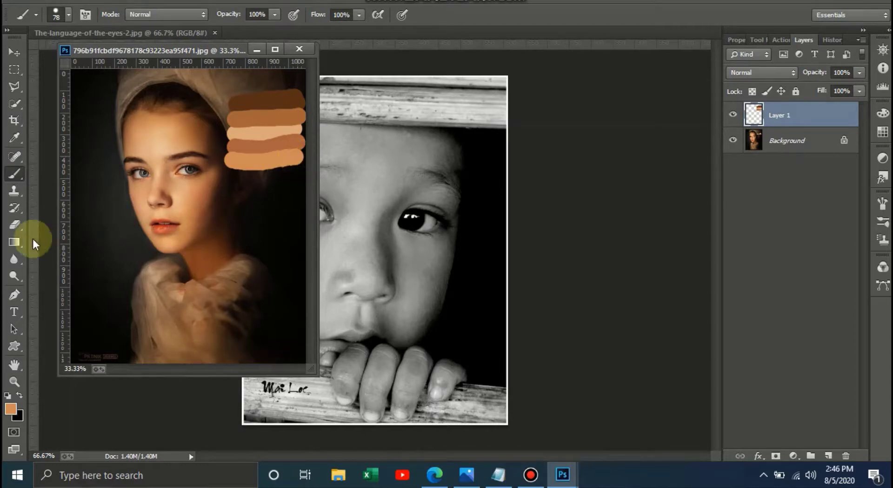
left_click(14, 138)
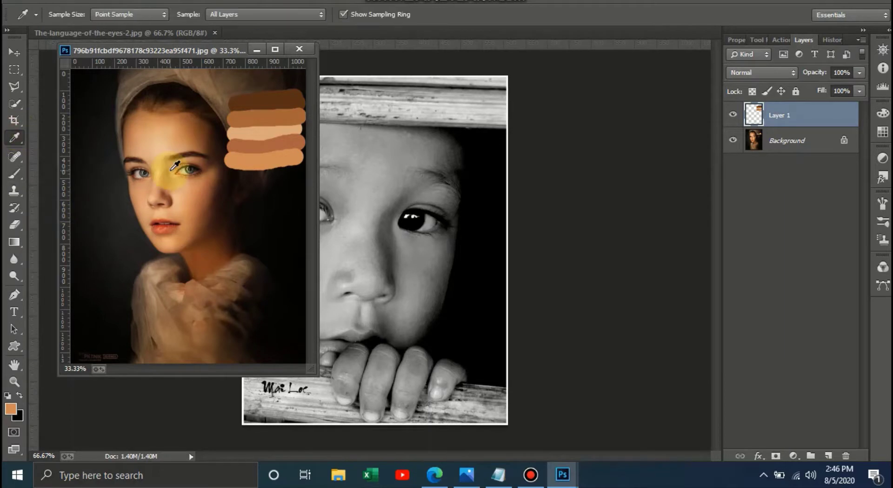
left_click(143, 207)
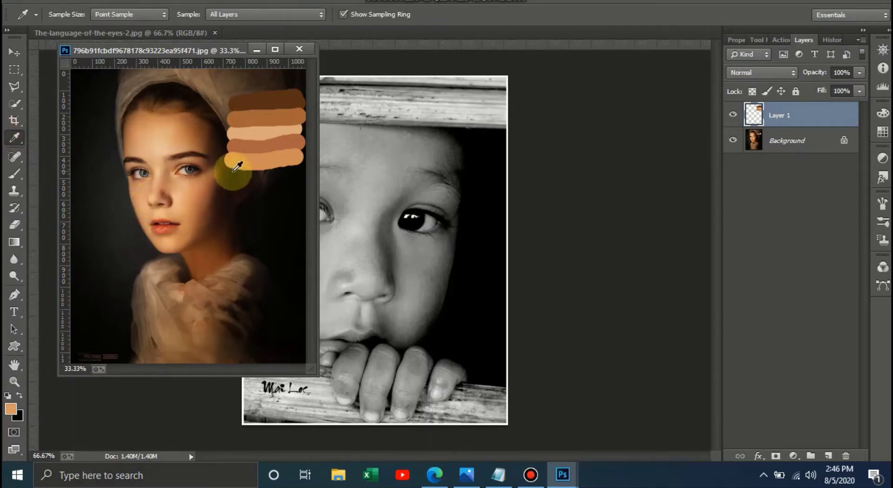
left_click(15, 176)
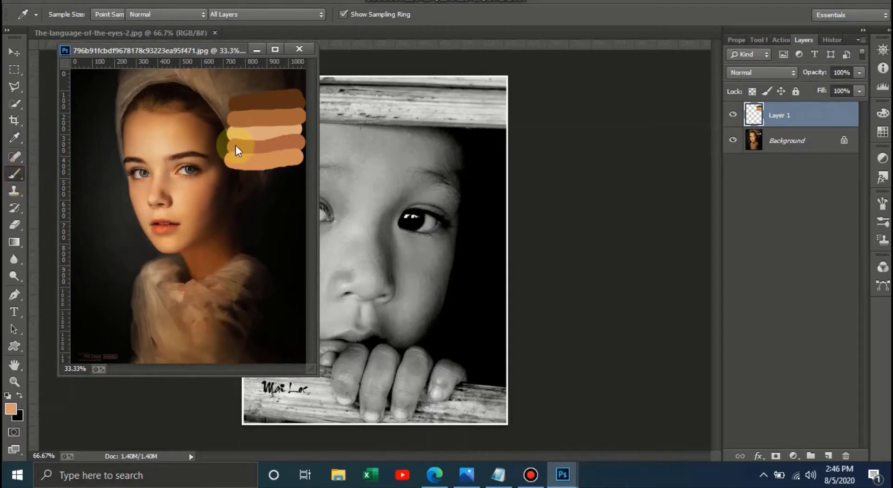
Step: Paint a final light peach stripe, marquee-select the swatch stack, and bring up the child photo
left_click_drag(231, 174, 289, 169)
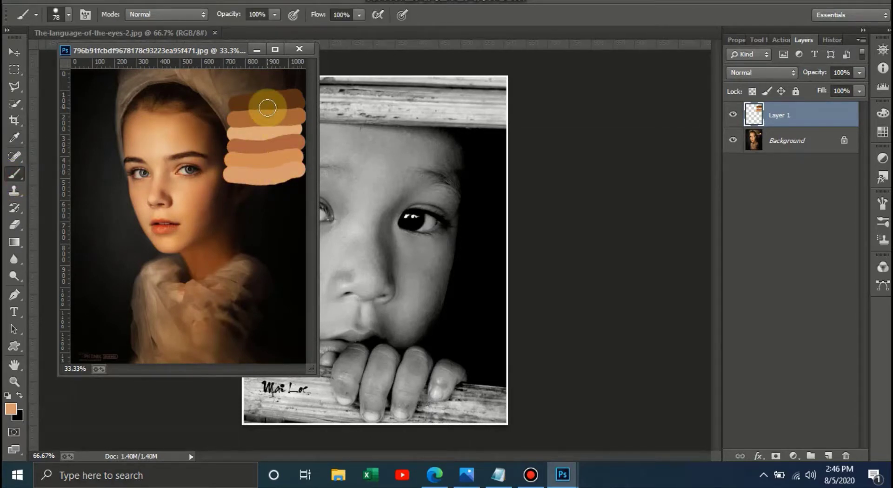
left_click(19, 69)
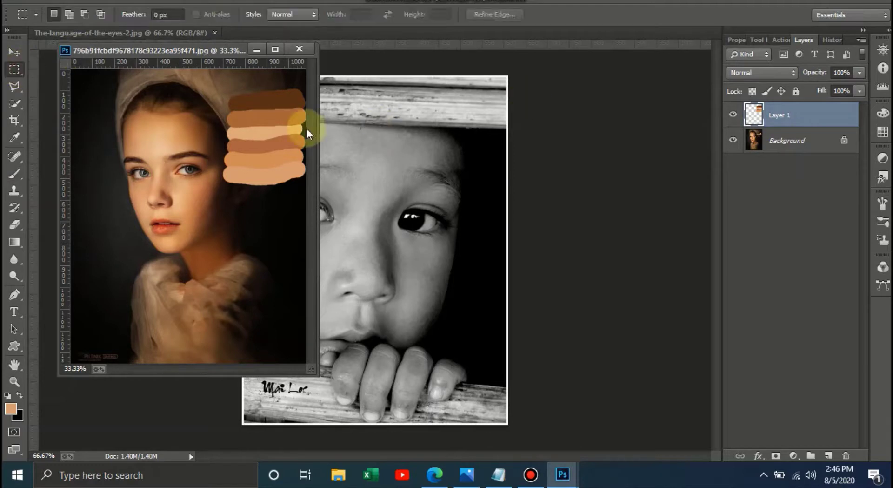
left_click_drag(235, 98, 297, 175)
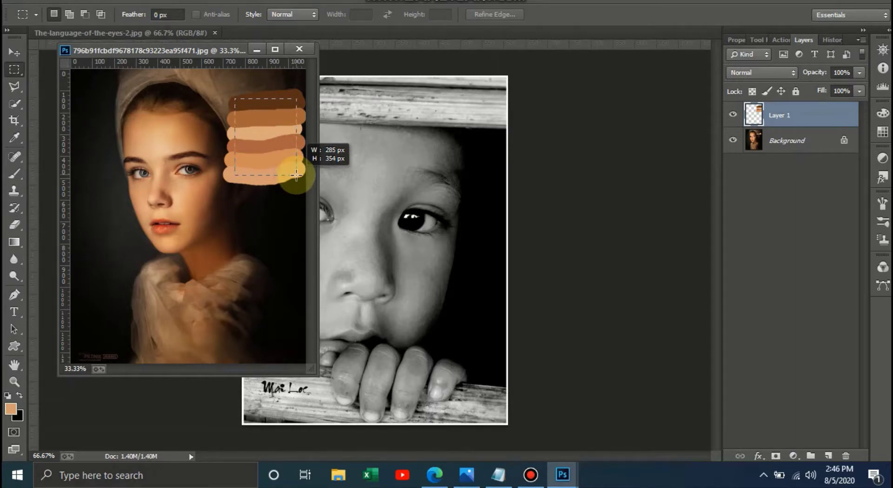
left_click_drag(297, 175, 298, 177)
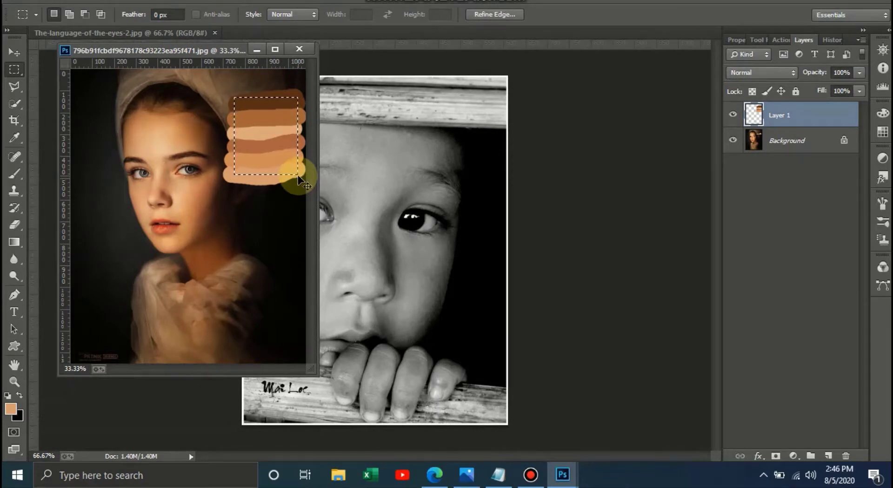
left_click(377, 177)
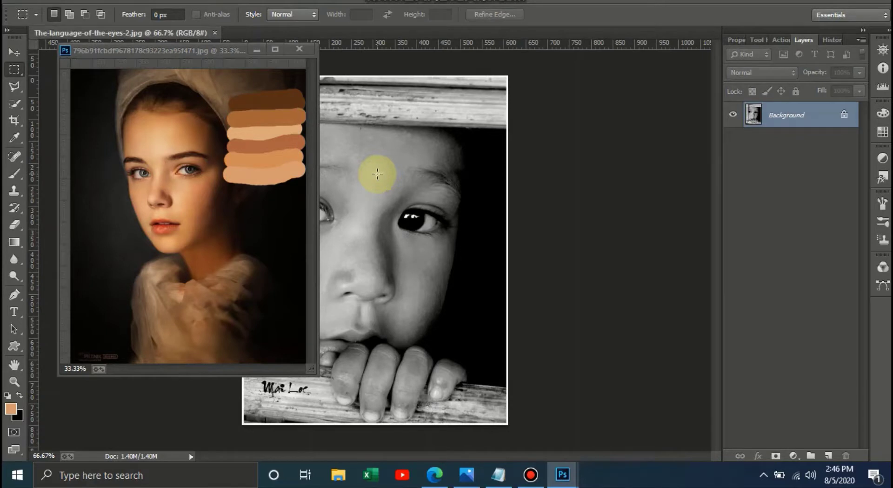
Step: Undo an early paste, then merge the swatch Layer 1 into the portrait's Background
key("ctrl+v")
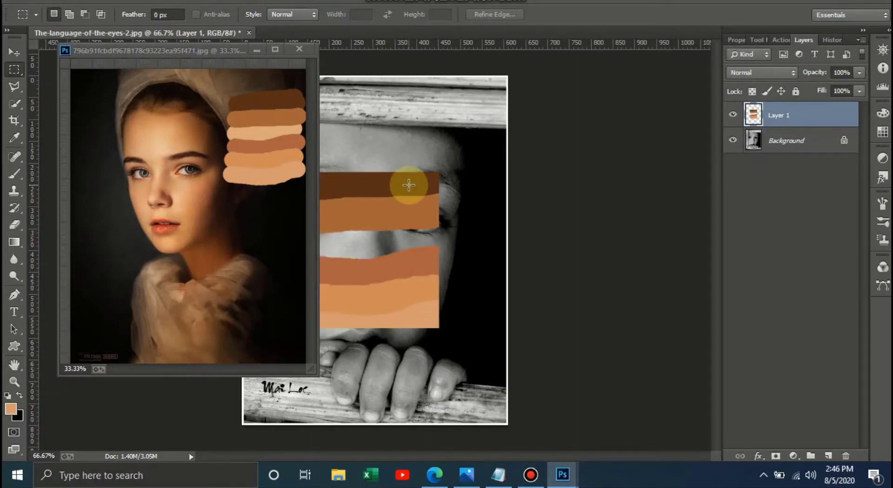
key("ctrl+z")
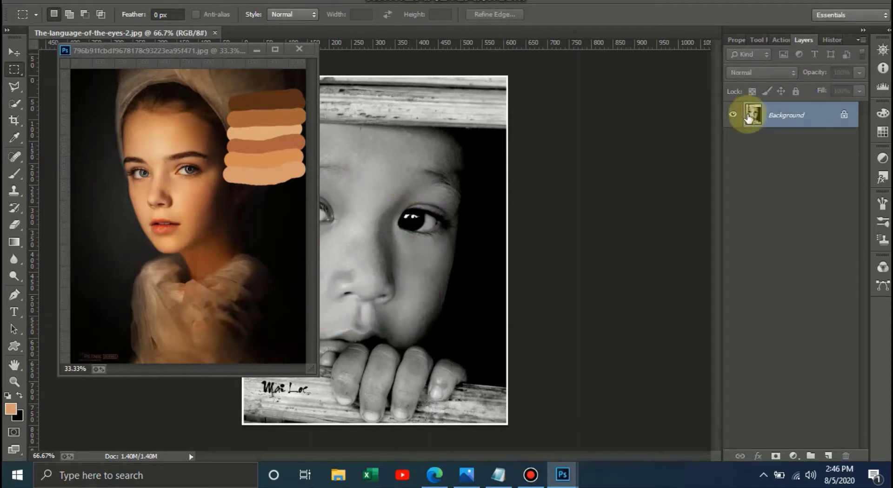
left_click(235, 178)
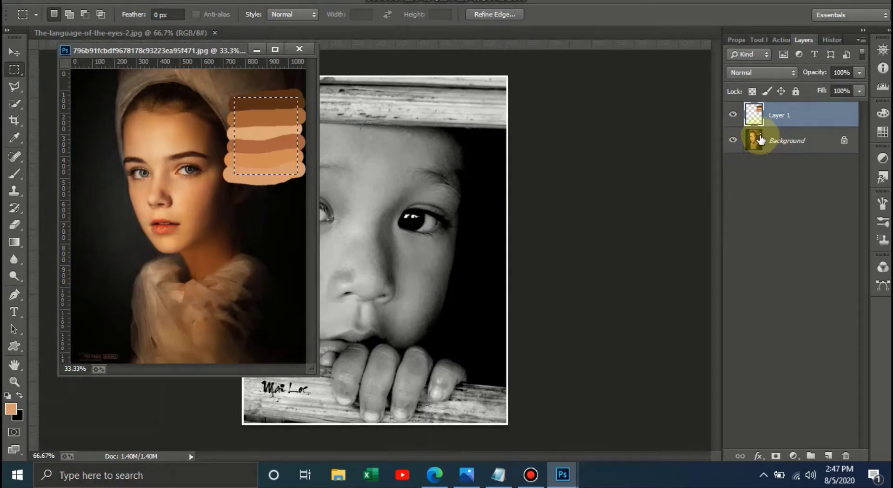
left_click(734, 115)
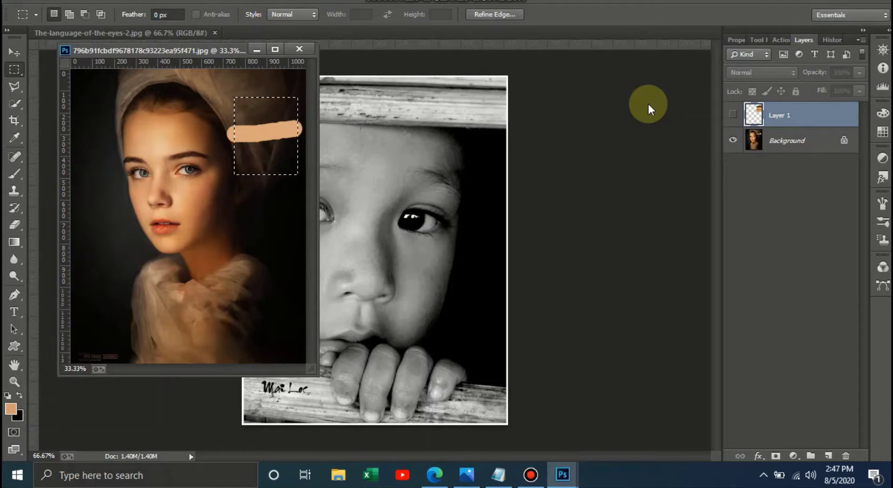
left_click(733, 115)
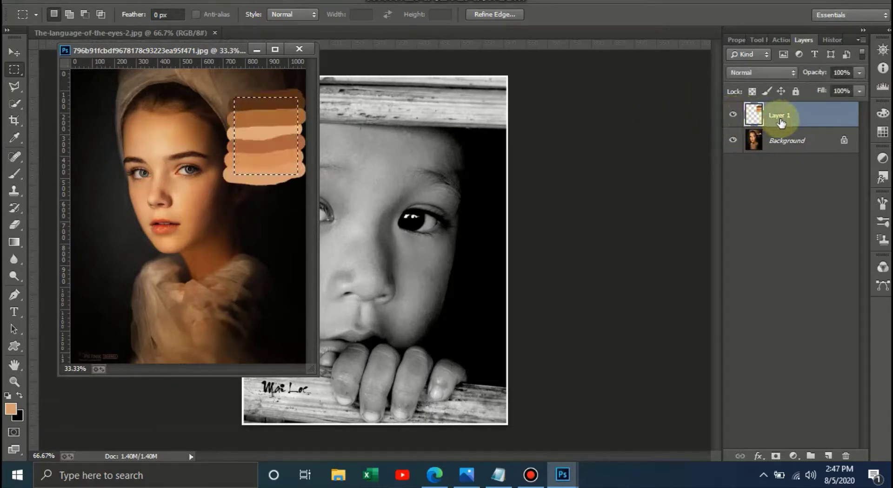
key("ctrl+e")
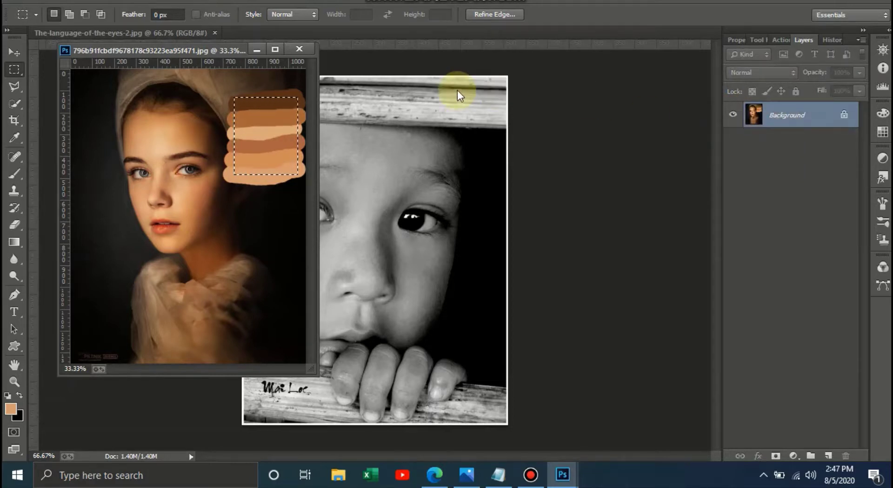
Step: Paste the swatches into the child photo as a new layer and close the colour portrait
left_click(390, 169)
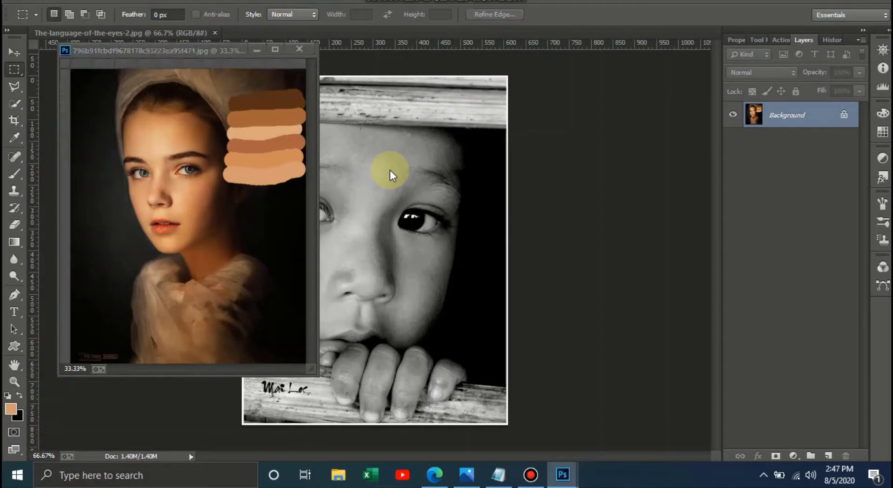
key("ctrl+v")
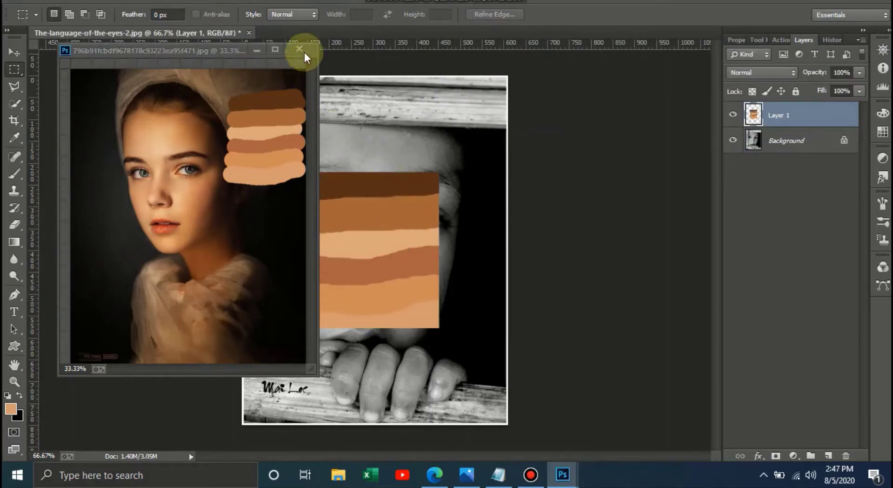
left_click(304, 52)
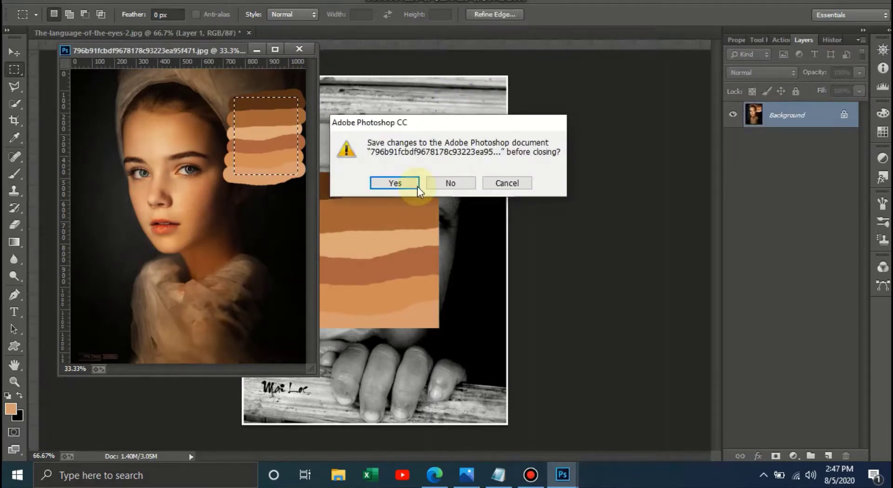
Step: Close the portrait without saving, then scale the swatch layer to about 40% in the top-right corner
left_click(454, 186)
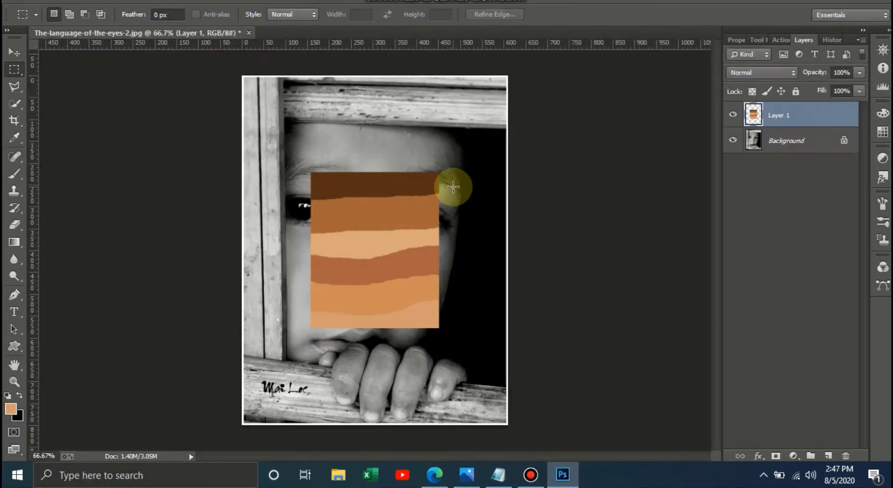
key("ctrl+t")
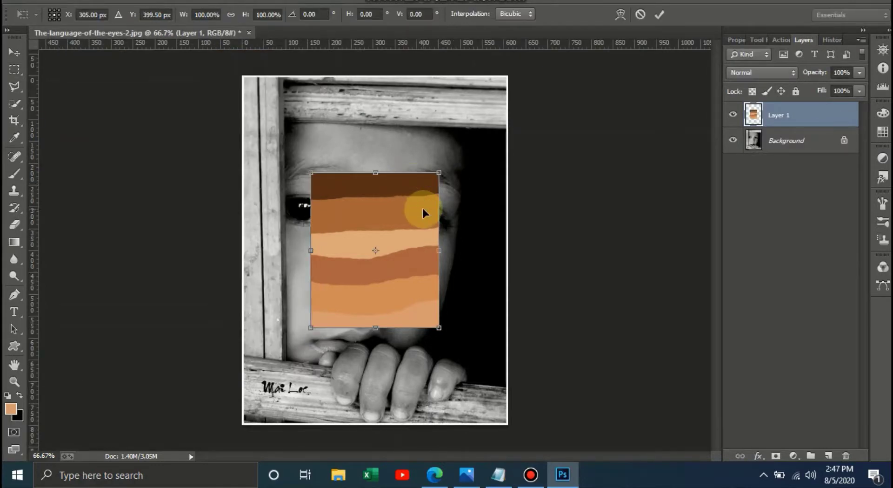
left_click_drag(439, 330, 363, 250)
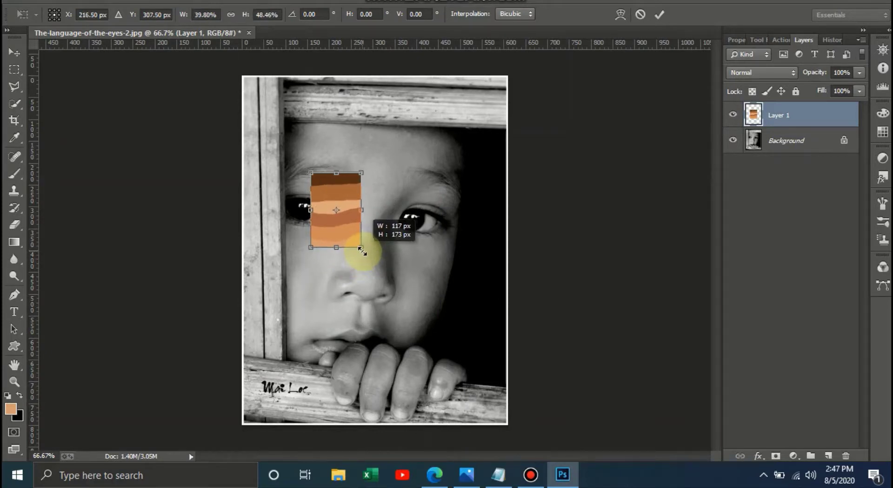
left_click_drag(363, 250, 488, 133)
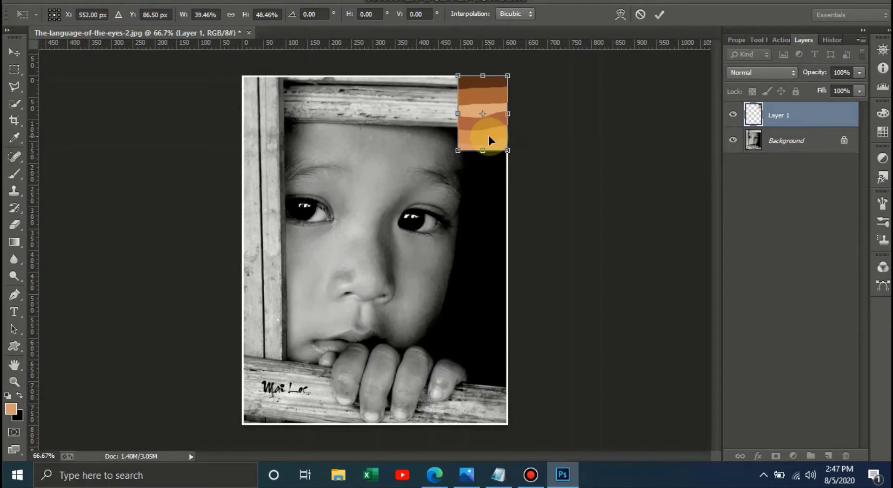
key("Return")
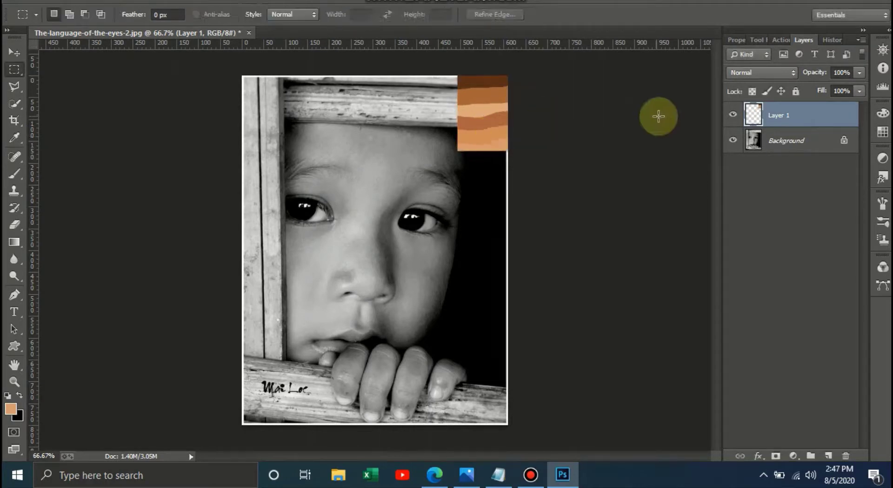
Step: Duplicate the Background layer as Background copy
left_click(791, 146)
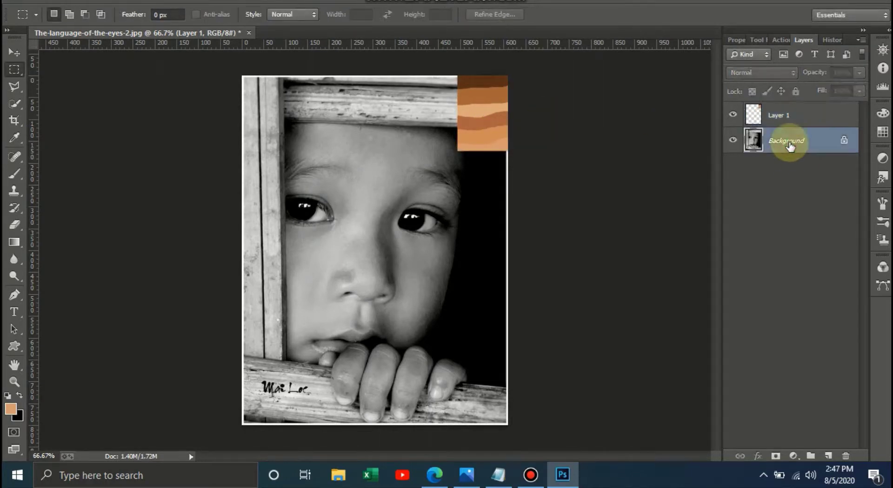
key("ctrl+j")
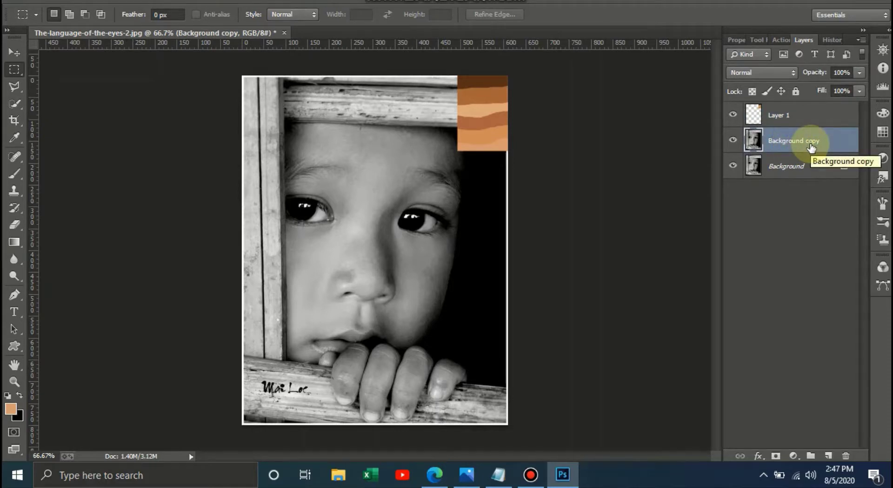
right_click(811, 147)
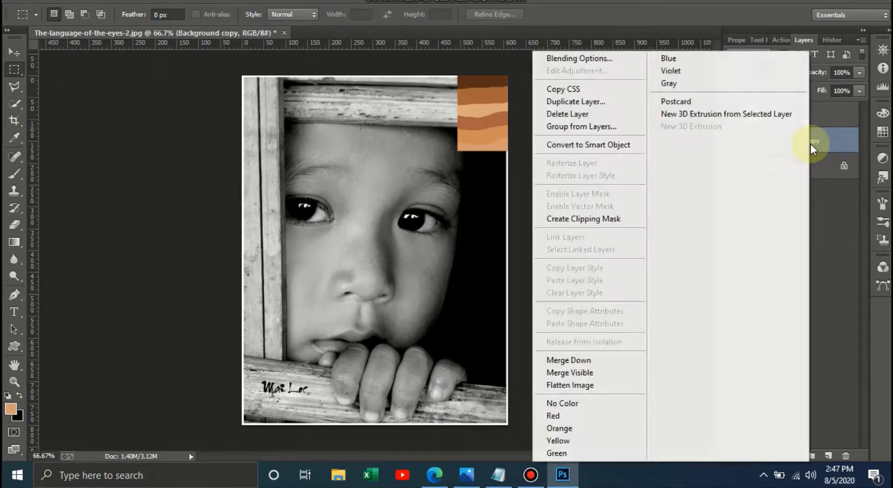
left_click(826, 232)
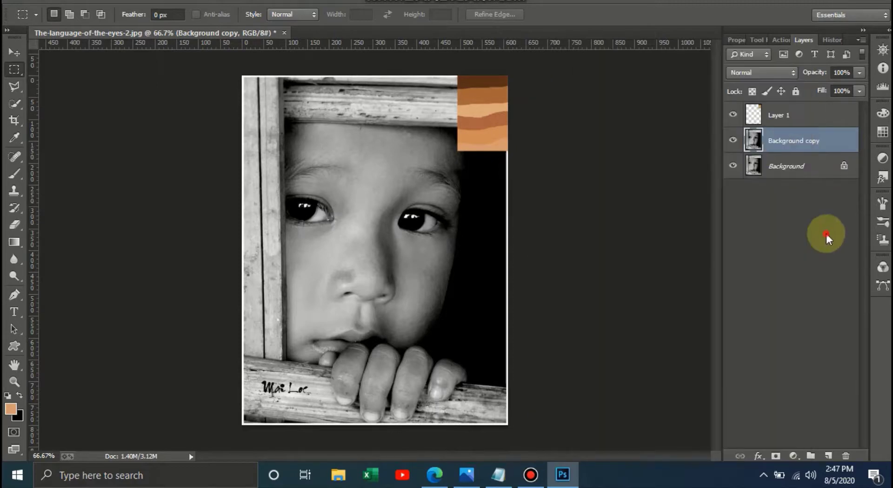
Step: Add a Gradient Map adjustment layer above the copy and show its Properties
left_click(792, 455)
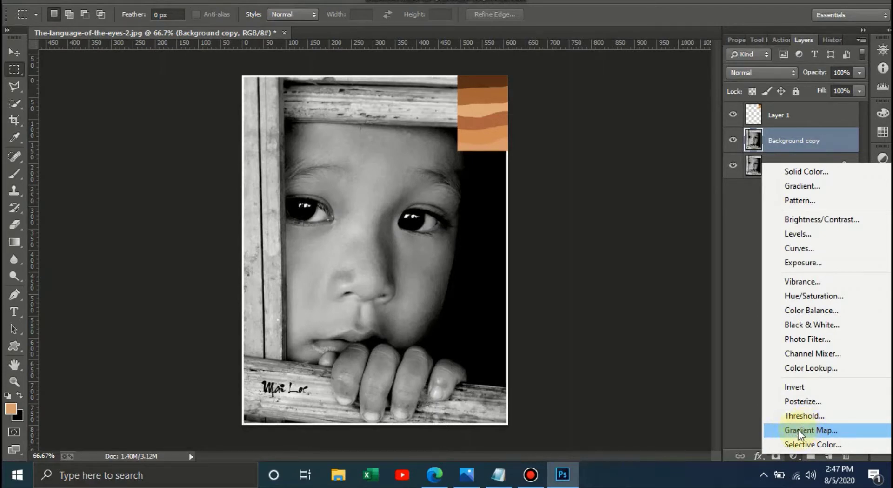
left_click(798, 429)
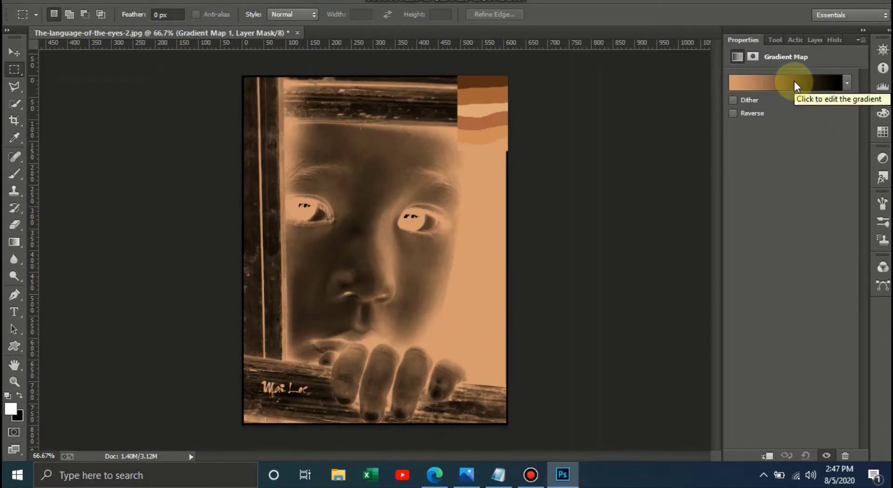
left_click(816, 40)
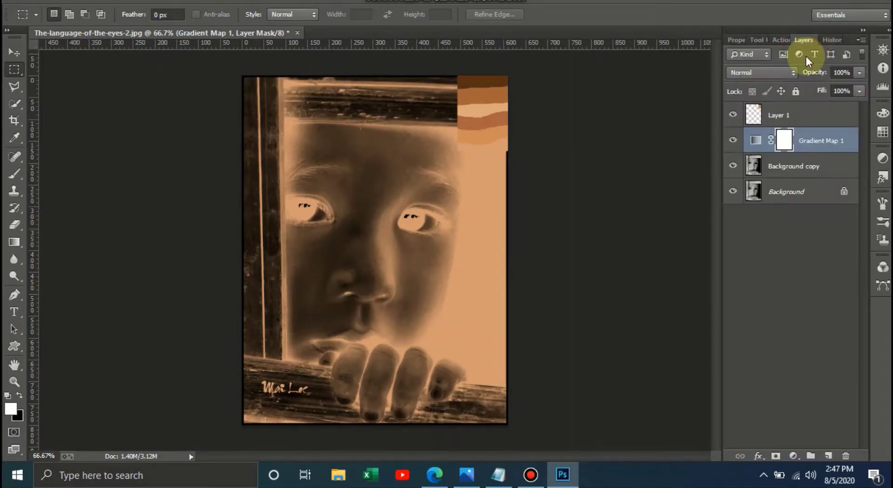
left_click(755, 143)
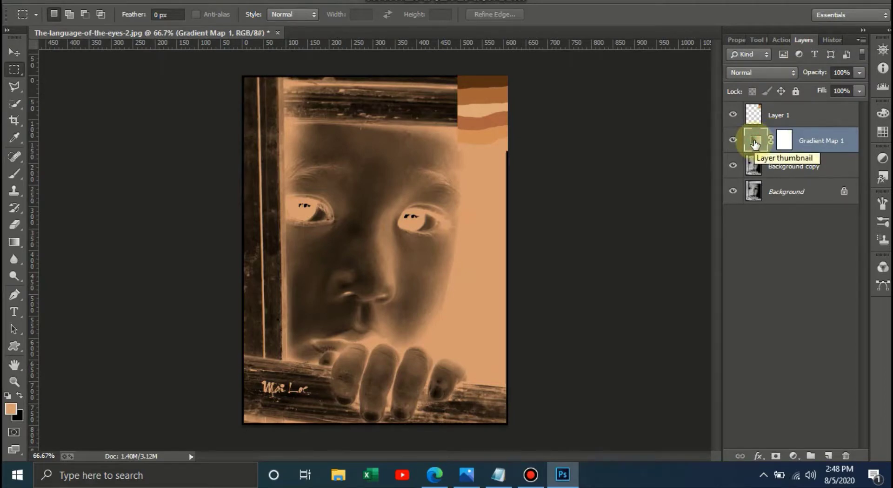
left_click(739, 40)
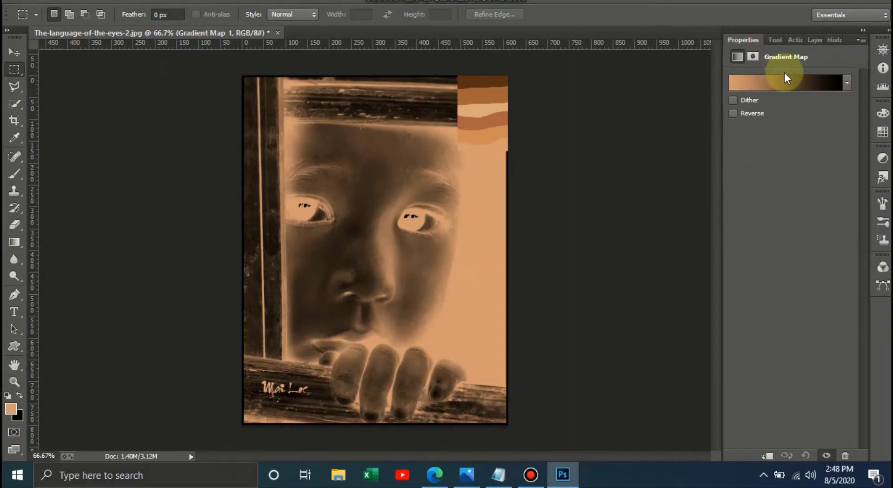
Step: Set the gradient's 100% end stop to dark brown #371b0b, sampled from the swatch strip
left_click(776, 83)
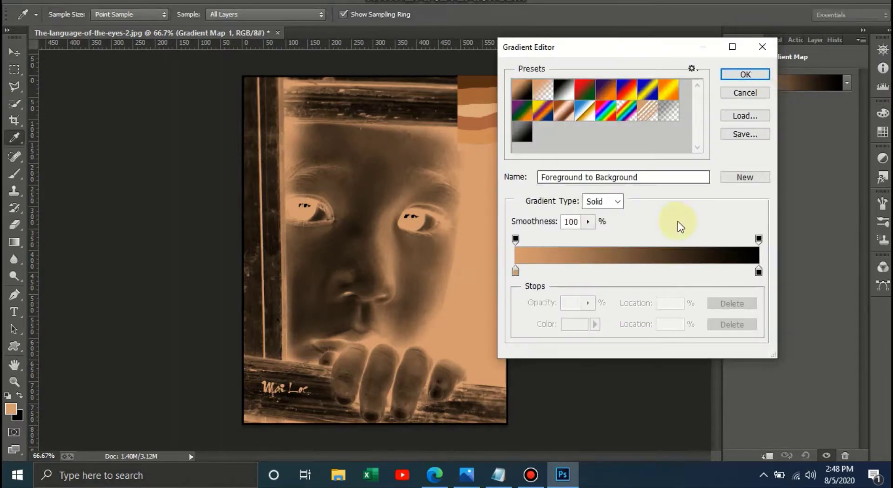
left_click(759, 273)
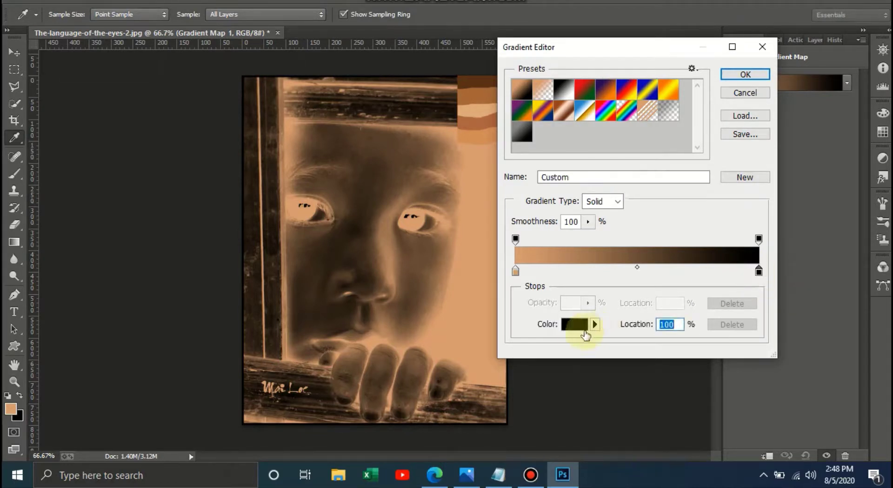
left_click(576, 325)
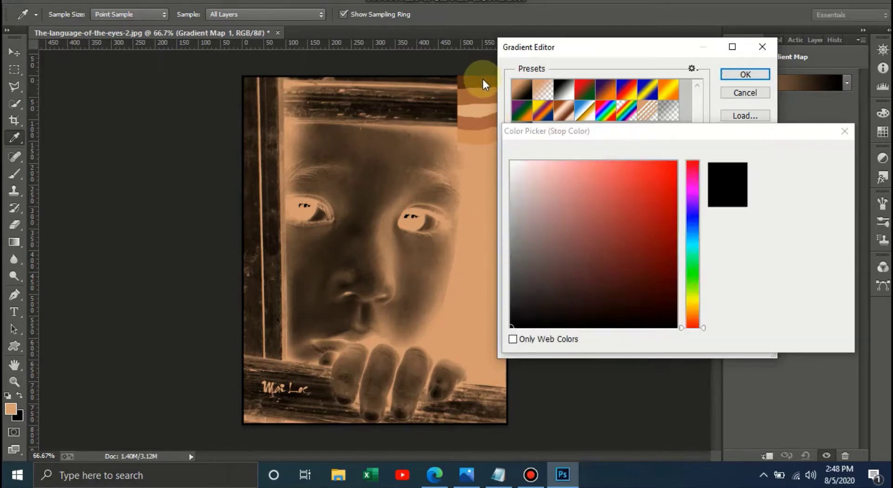
left_click(484, 79)
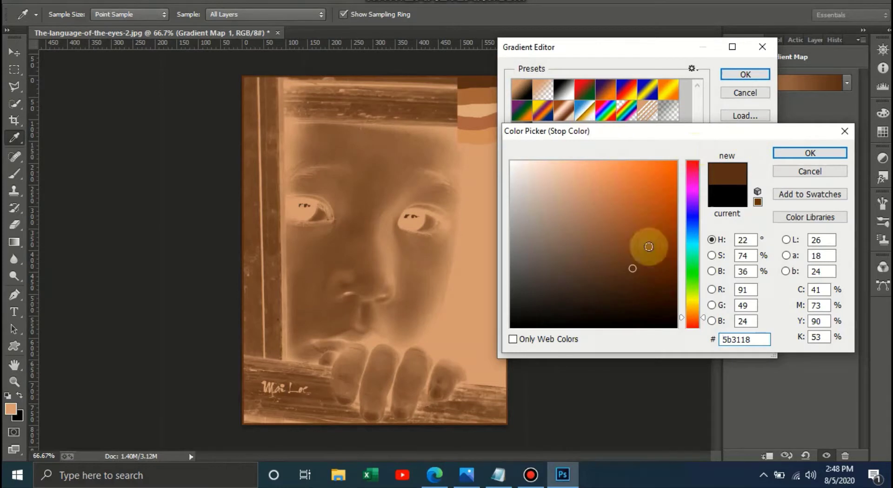
left_click(640, 283)
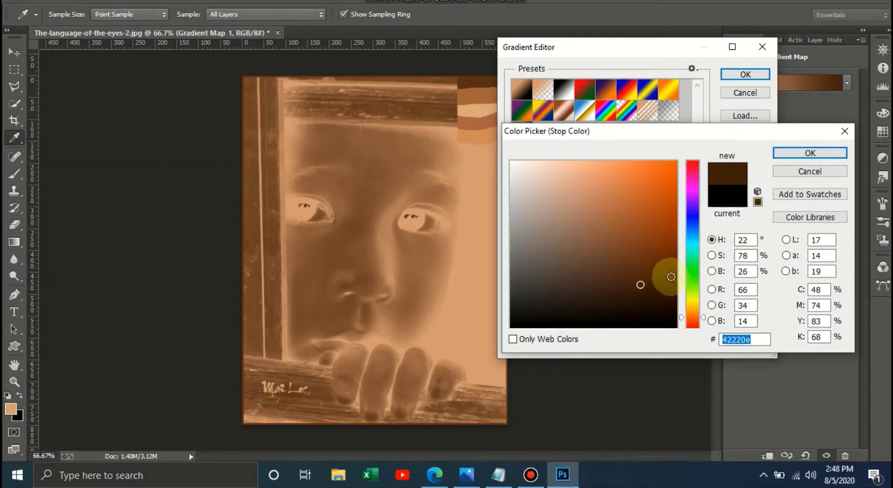
left_click(643, 292)
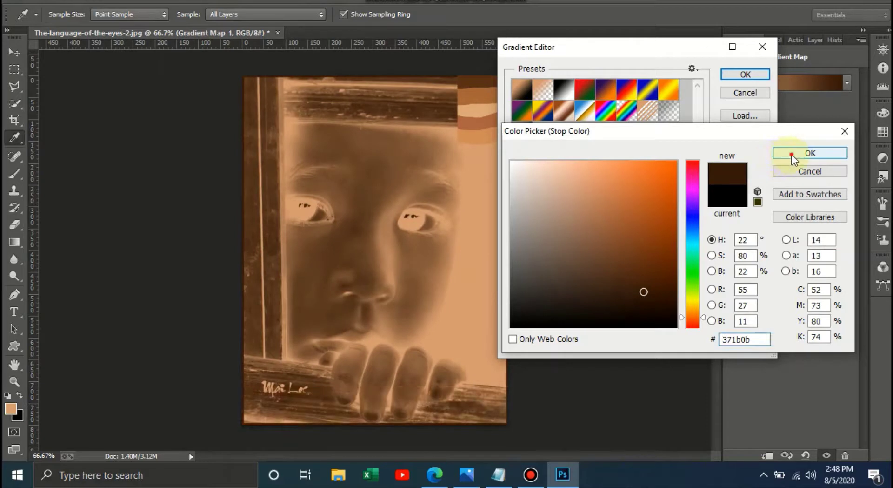
left_click(791, 155)
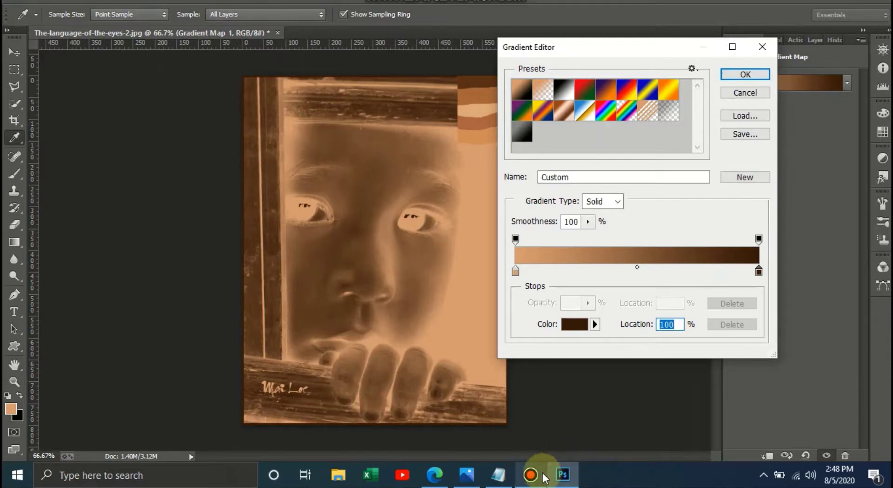
Step: In Notepad, start a new note line on Alt-clicking to add a new colour
left_click(498, 474)
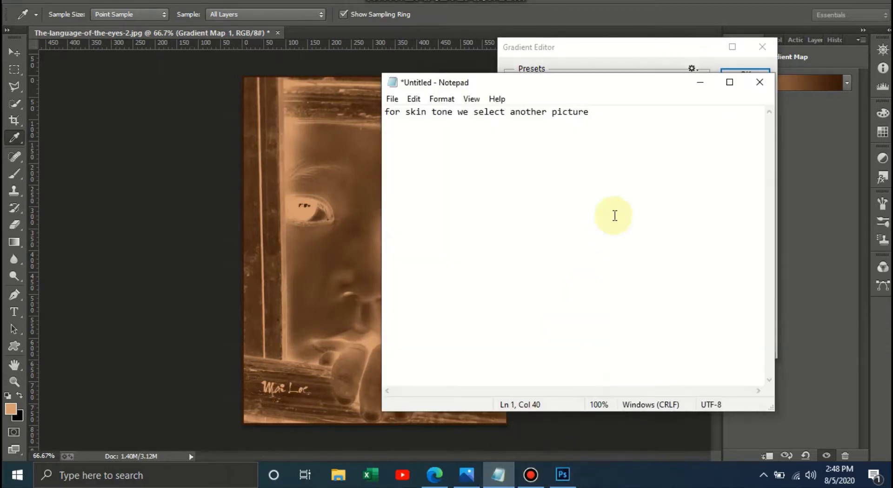
key("Return")
key("Return")
type("press ")
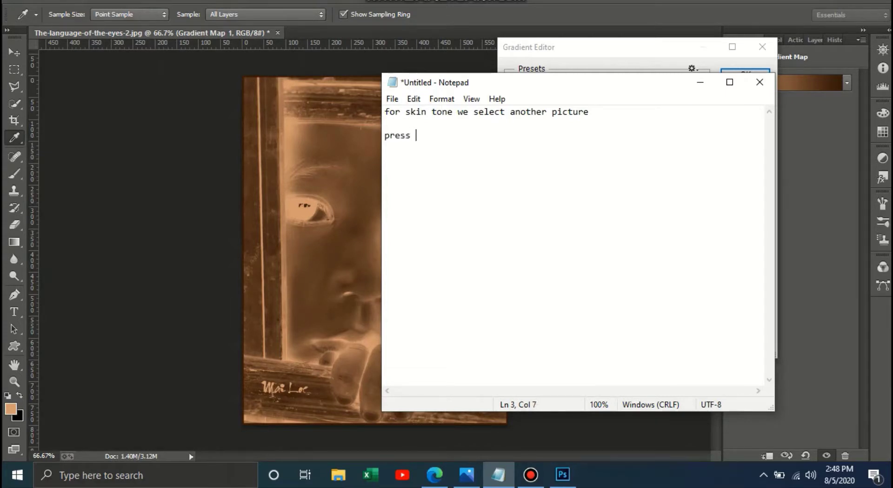
type("alt and click ")
type("for new ")
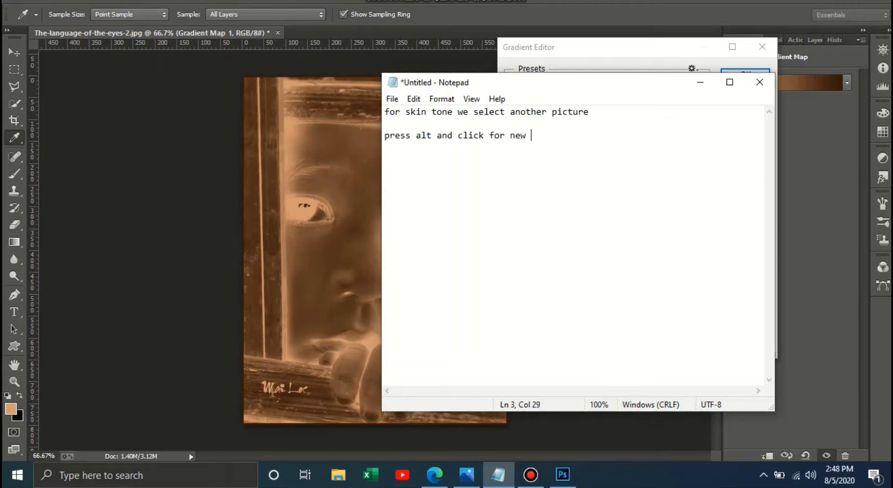
type("color")
Step: Add a gradient stop near the dark end, coloured medium brown #a7683c sampled from the image
left_click(700, 86)
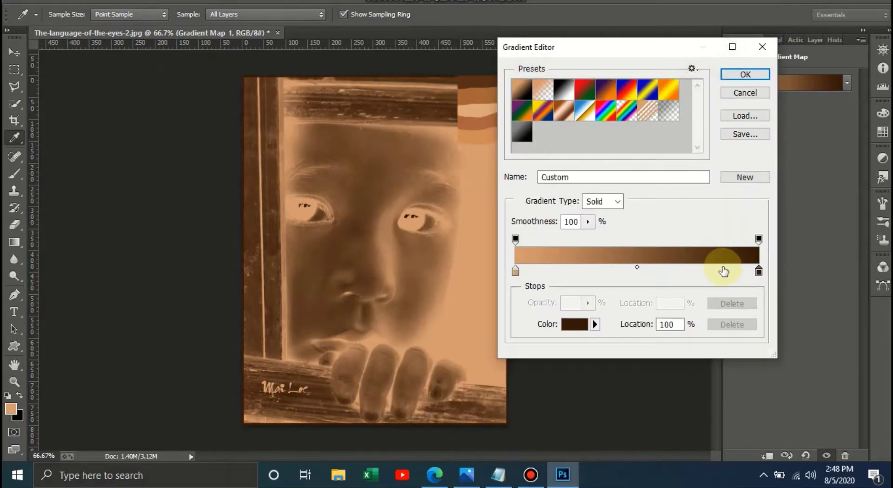
key("alt")
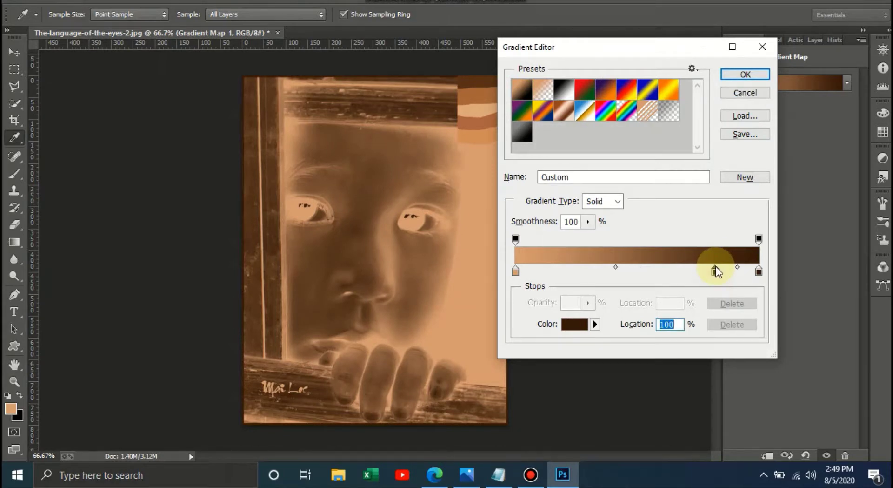
left_click(716, 270)
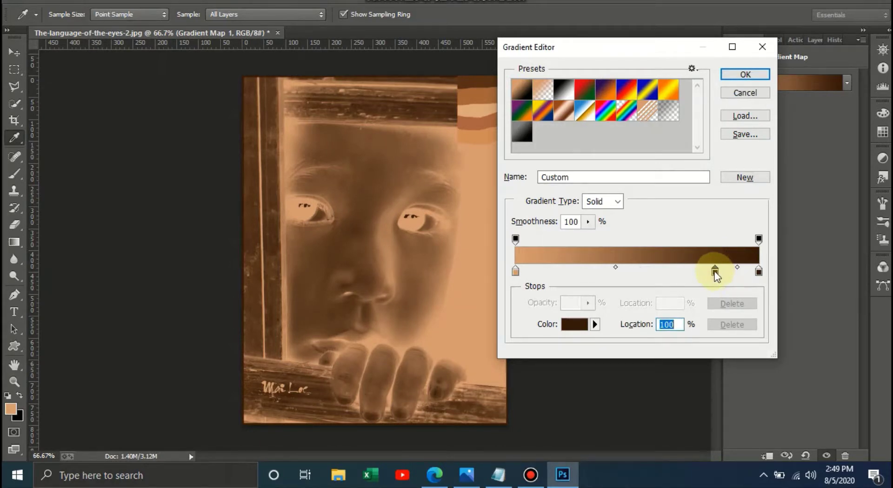
left_click(567, 331)
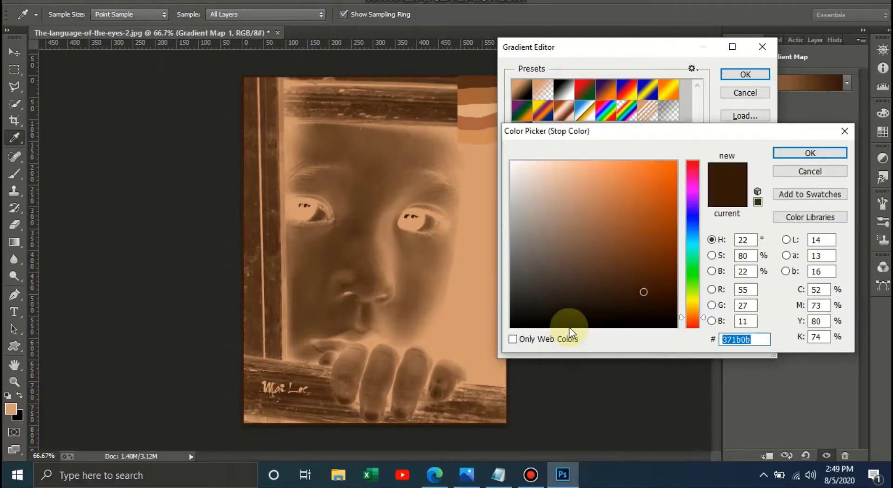
left_click(479, 92)
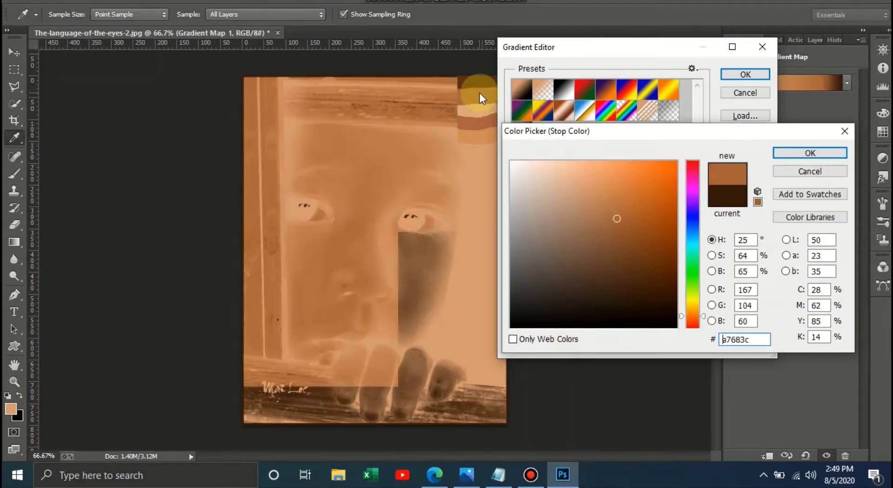
left_click(810, 153)
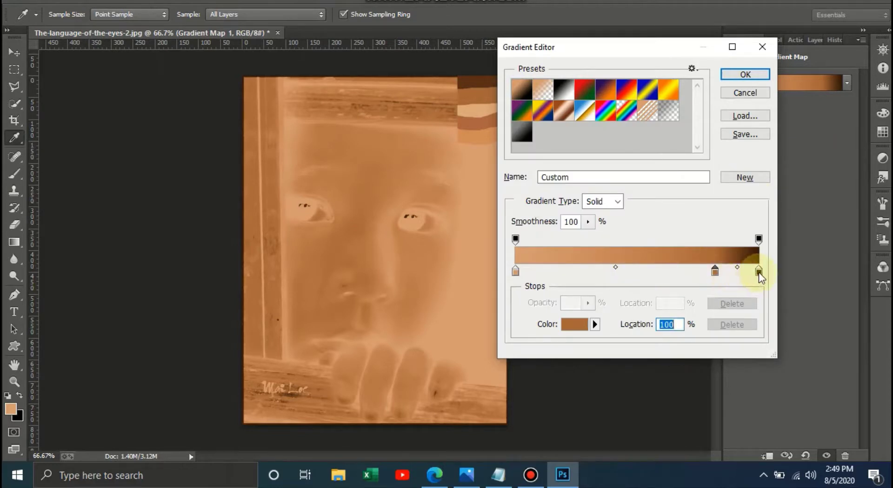
Step: Delete the light 0% stop, move the dark stop to the start and the orange-brown stop to 24%
left_click(531, 271)
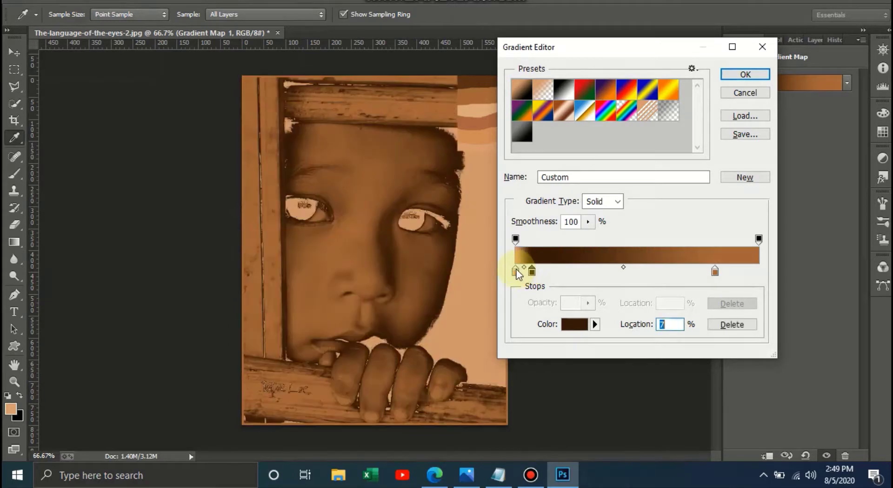
left_click(679, 261)
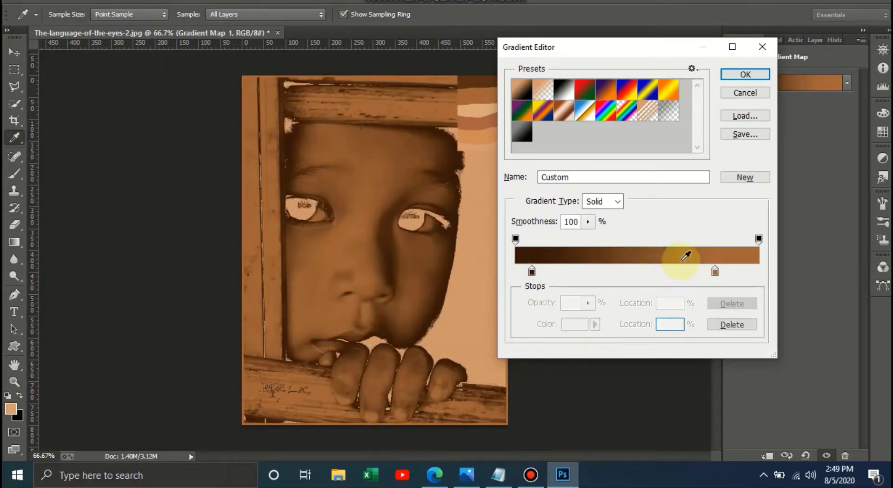
left_click(530, 271)
left_click_drag(523, 274, 516, 274)
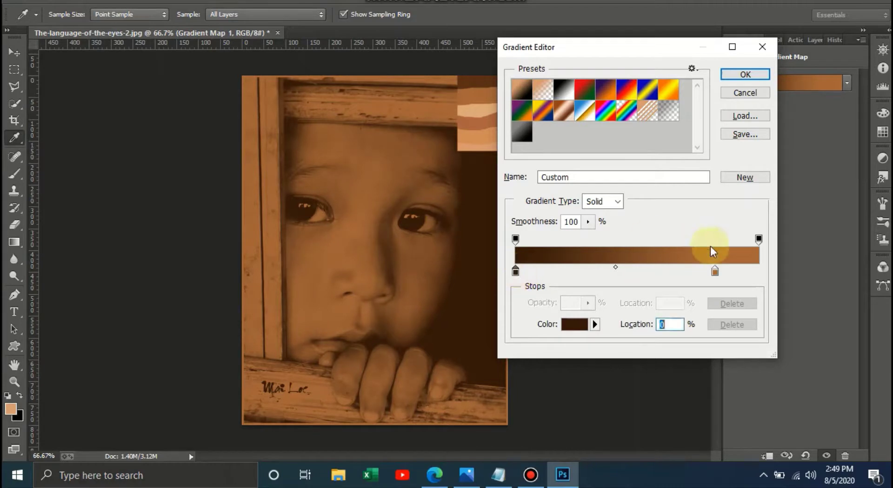
left_click_drag(715, 274, 555, 271)
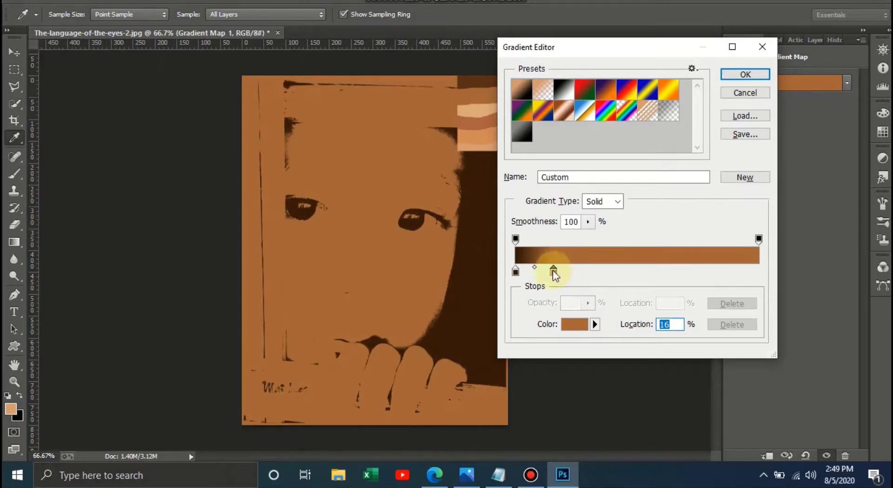
type("24")
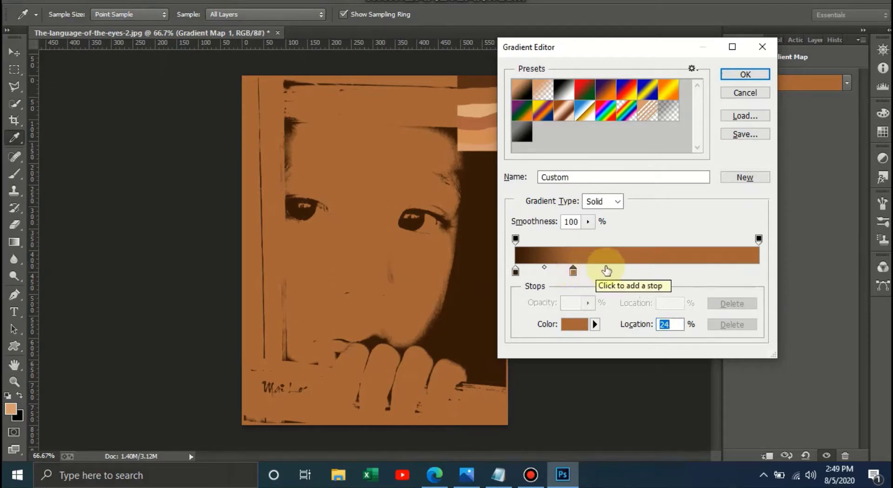
Step: Add three more stops along the bar, sampling tan and darker brown tones from the image
key("alt")
left_click(623, 270)
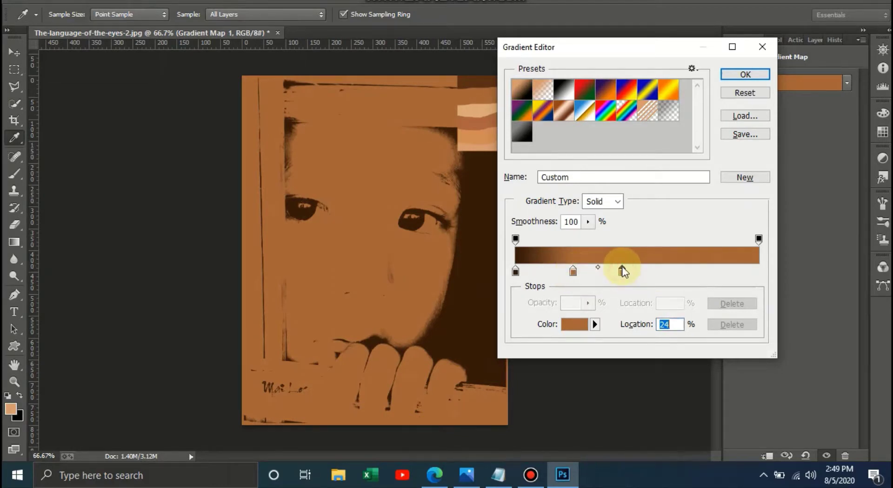
left_click_drag(481, 93, 479, 113)
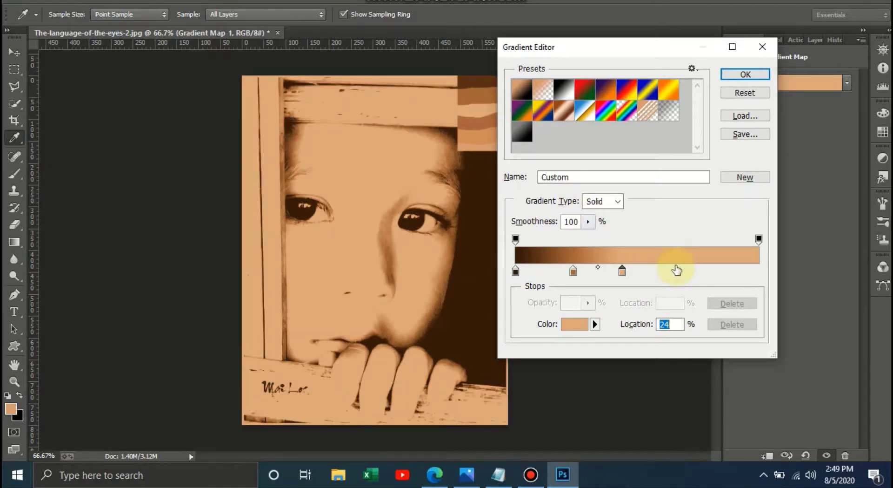
left_click(675, 270, "alt")
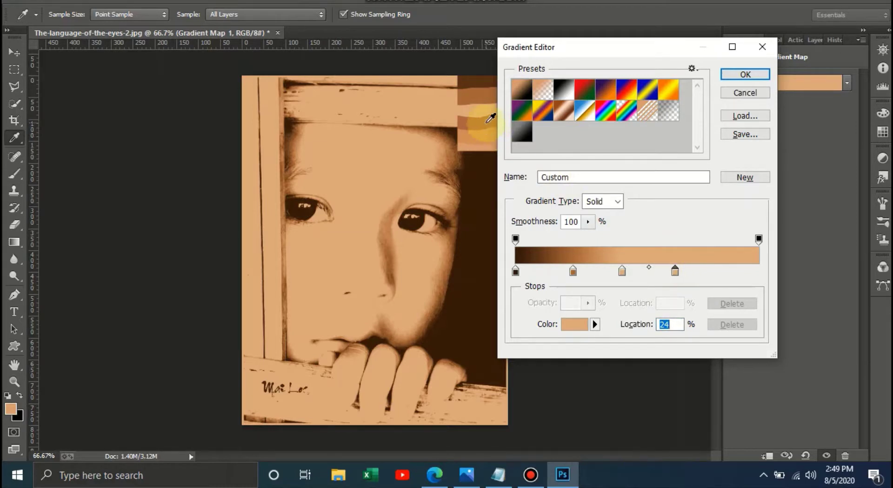
left_click(486, 124)
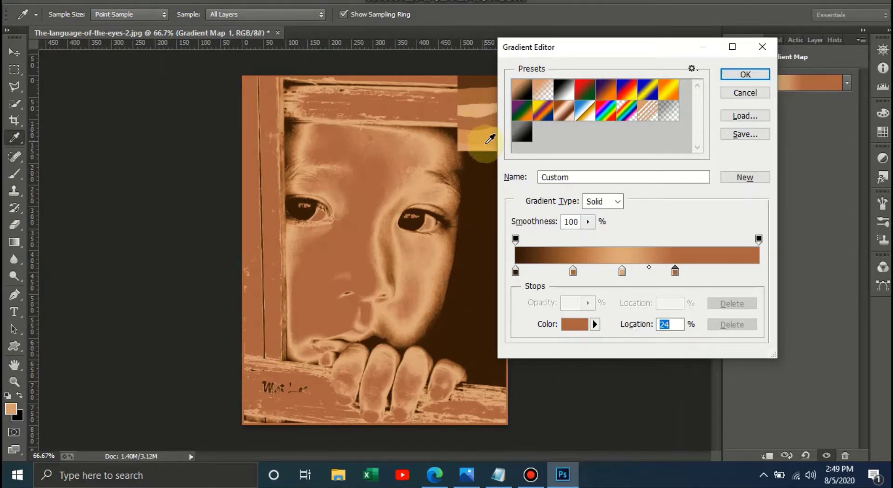
left_click(489, 145)
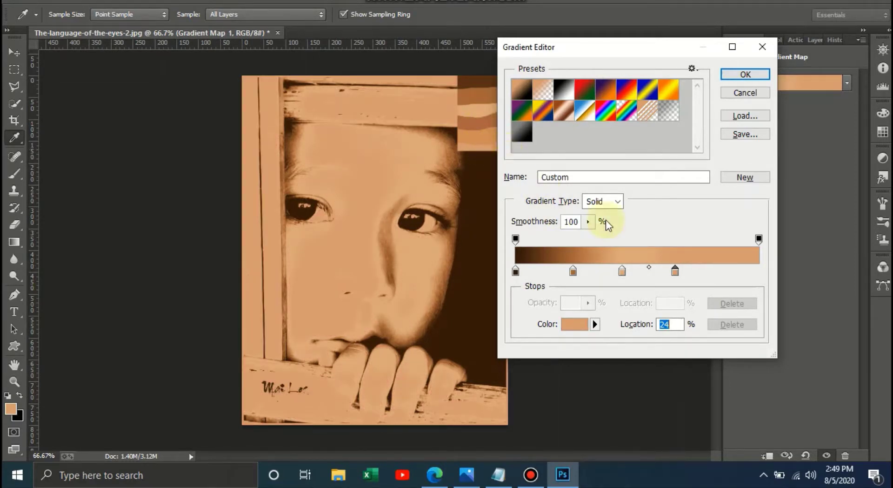
key("alt")
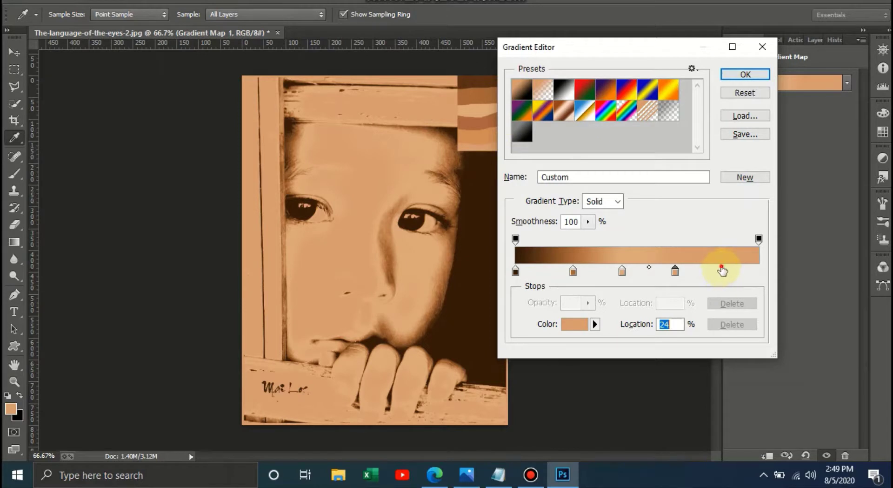
left_click(721, 269)
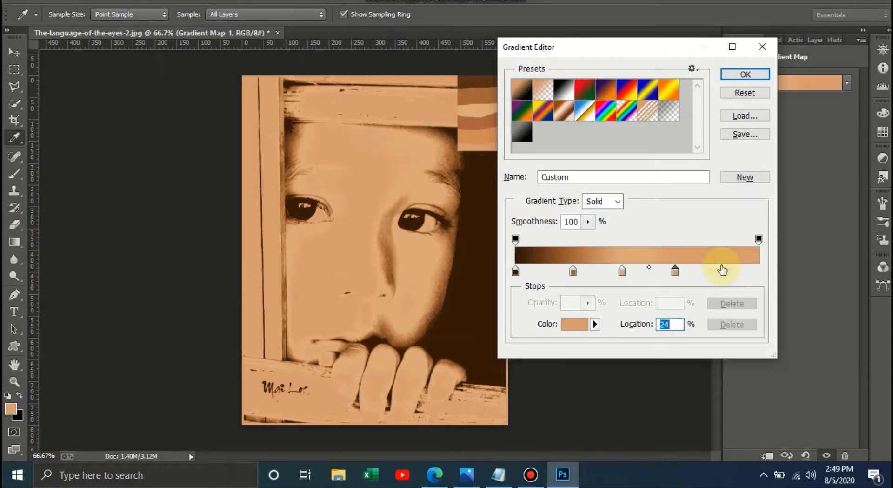
left_click(477, 123)
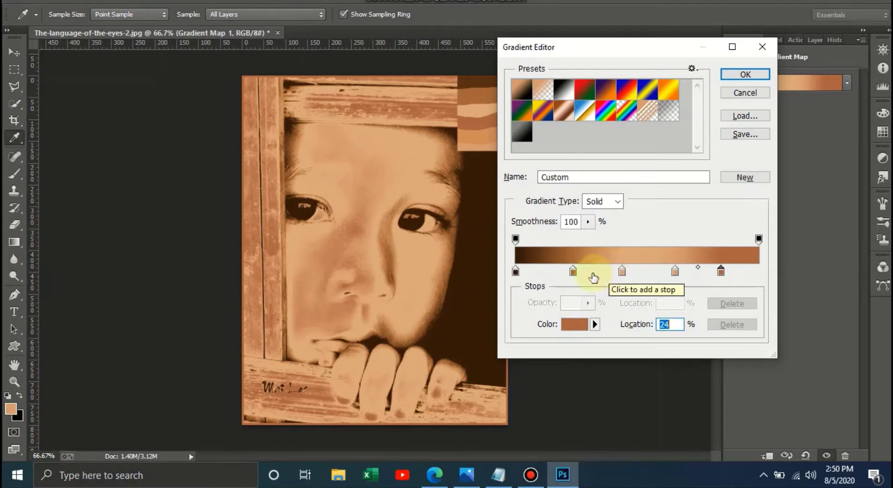
Step: Keep the brown stop at 24% and move the light tan stop to 50%
left_click(574, 271)
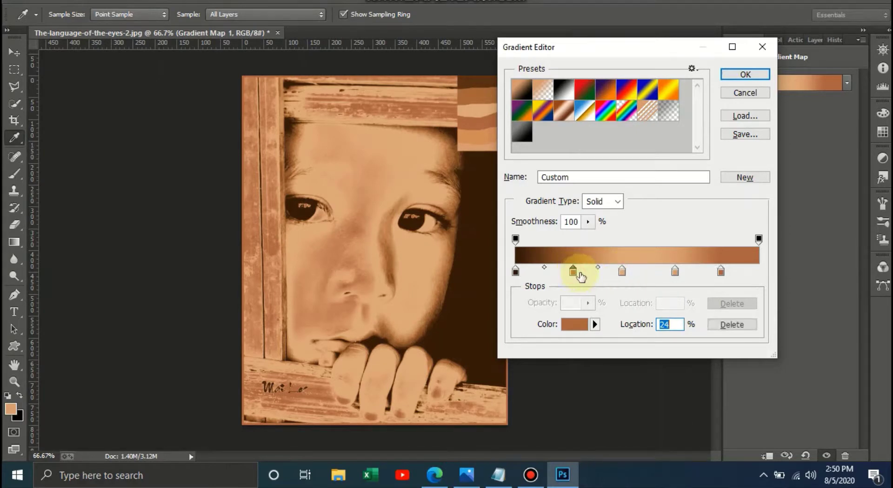
key("BackSpace")
left_click(627, 272)
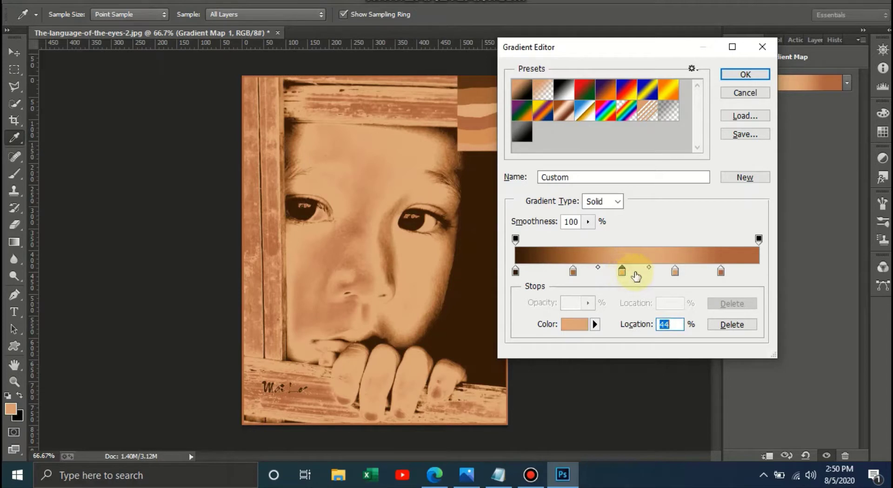
mouse_move(573, 271)
left_mouse_down()
mouse_move(561, 272)
mouse_move(575, 270)
left_mouse_up()
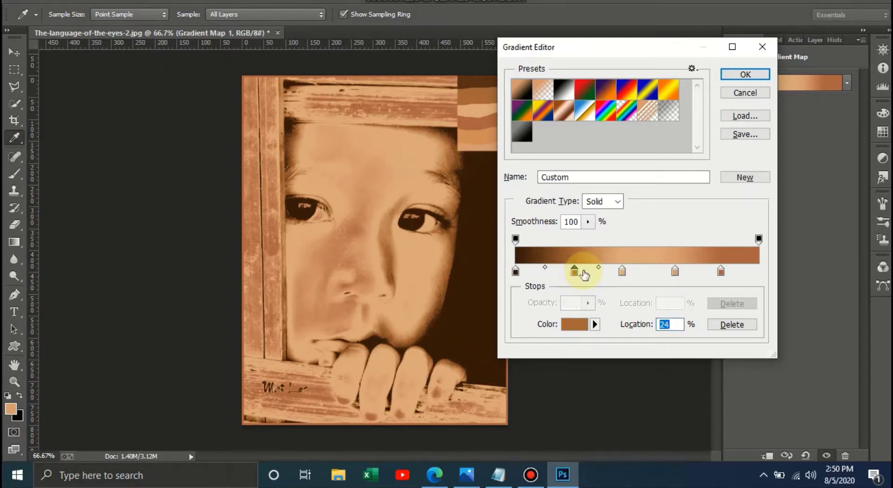
left_click(622, 271)
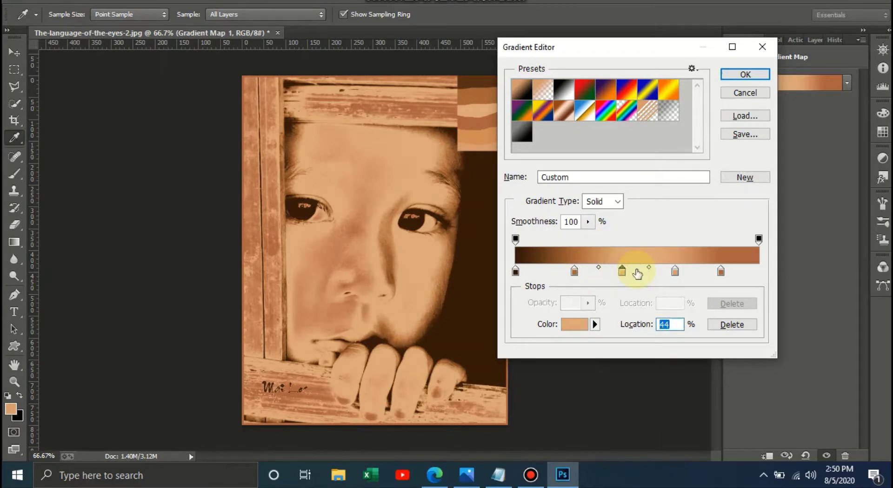
left_click_drag(622, 272, 637, 271)
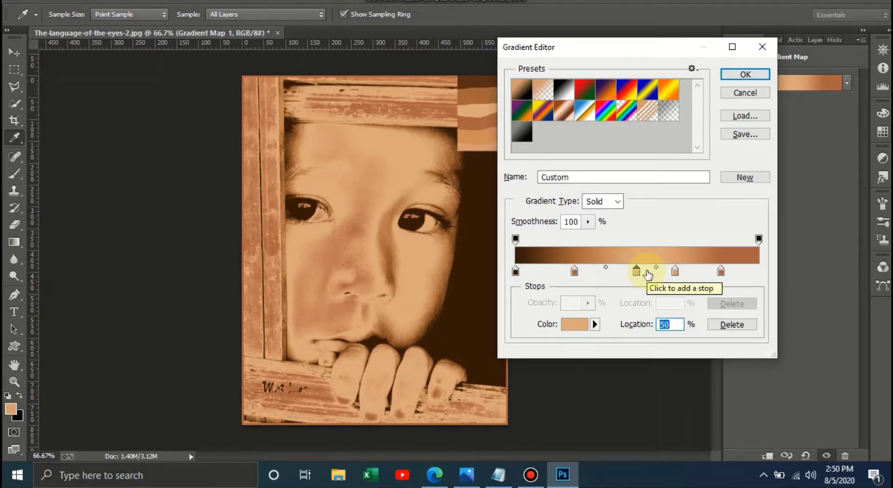
Step: Move the next stops to 72% and 87%, and add a new stop at 100%
mouse_move(676, 272)
left_mouse_down()
mouse_move(691, 273)
mouse_move(682, 270)
left_mouse_up()
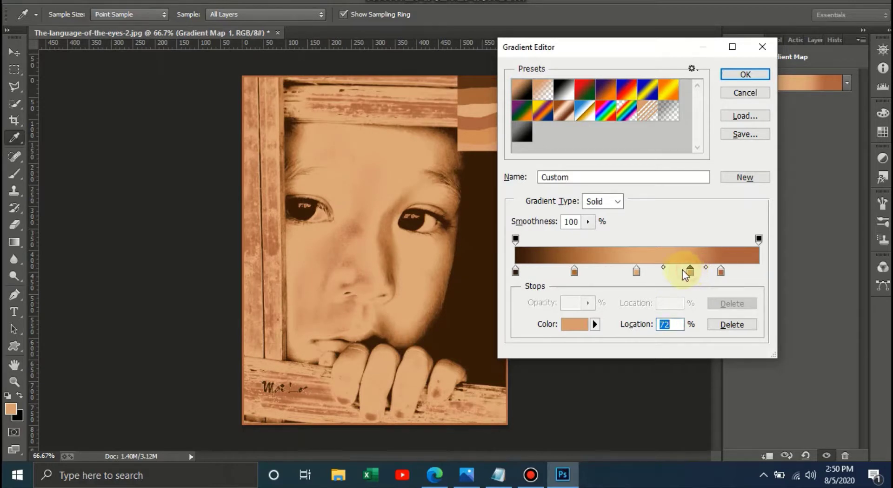
left_click(720, 271)
left_click_drag(733, 271, 741, 271)
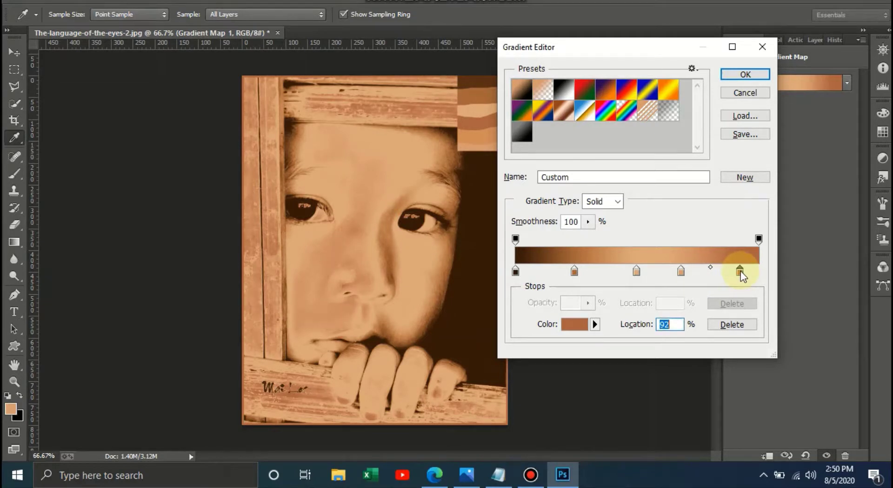
left_click_drag(739, 271, 728, 271)
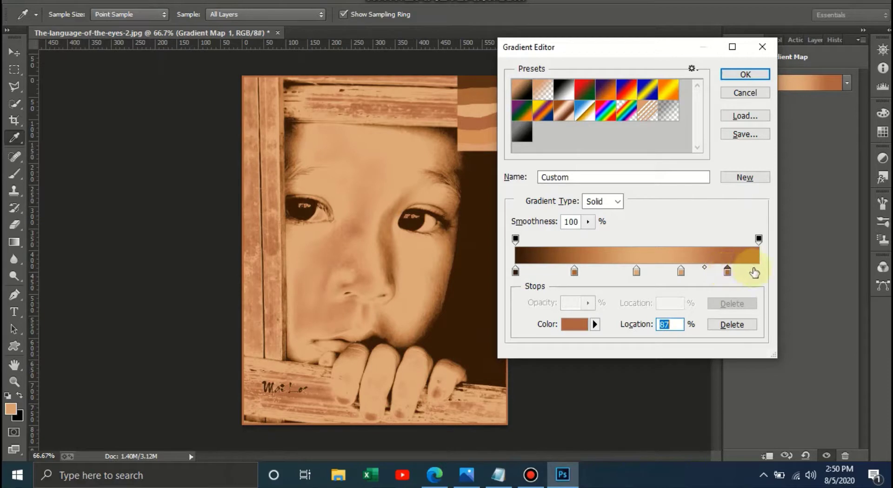
key("alt")
left_click(757, 272)
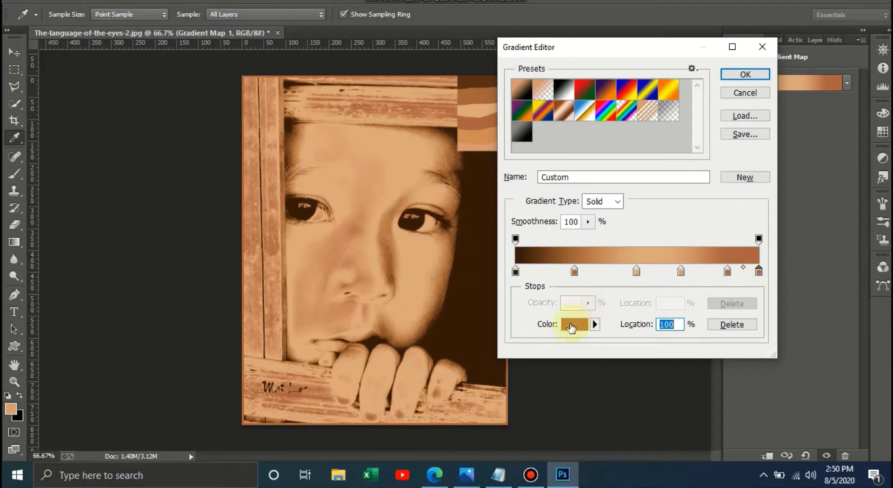
Step: Give a colour stop a light peach skin tone sampled from the photo
double_click(627, 258)
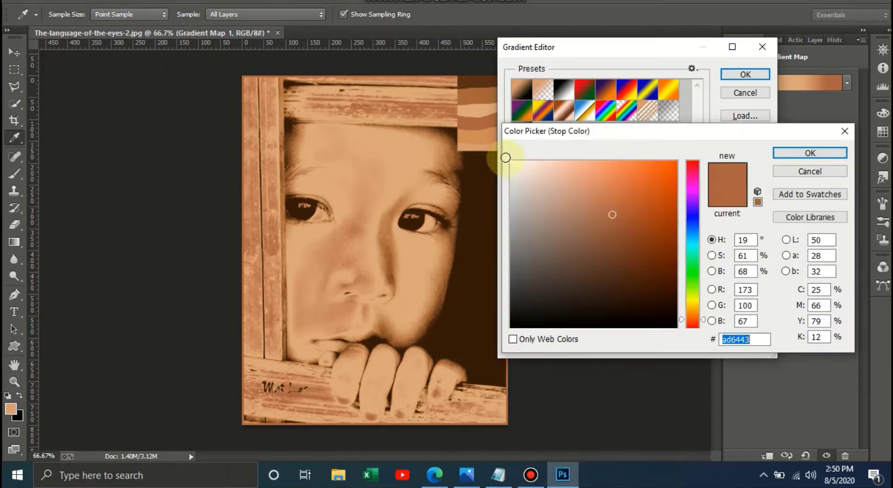
left_click(485, 113)
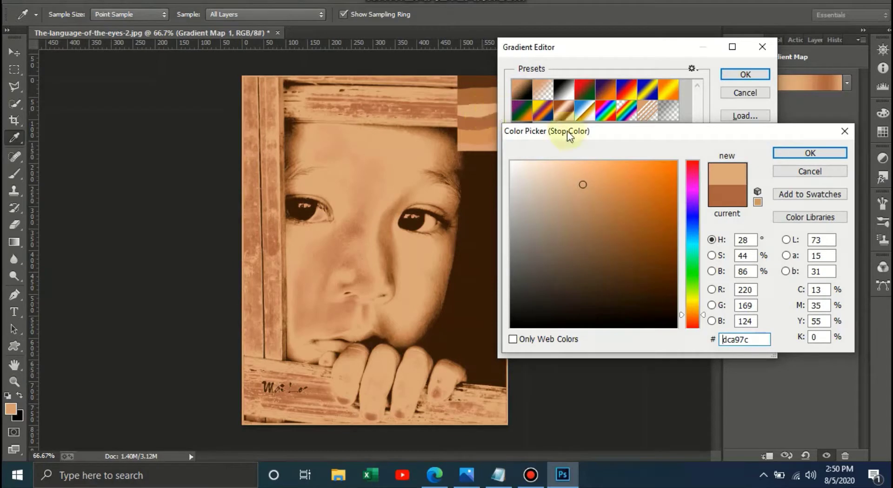
left_click(562, 179)
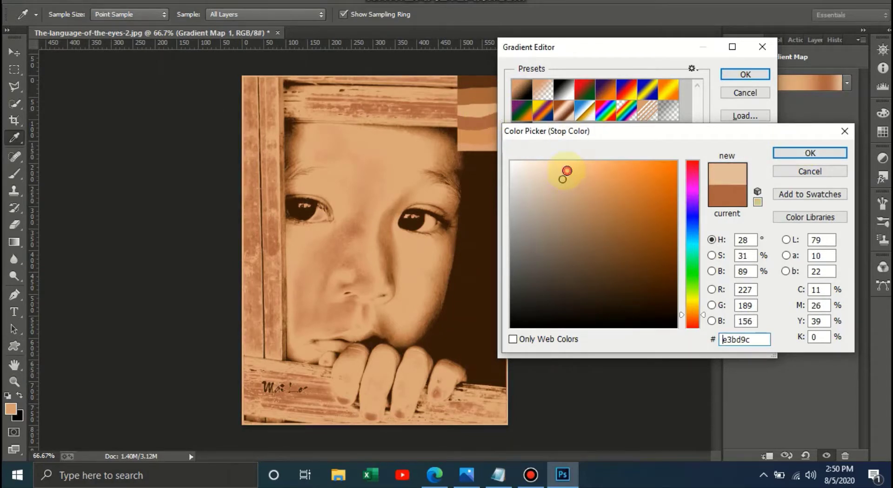
left_click(567, 171)
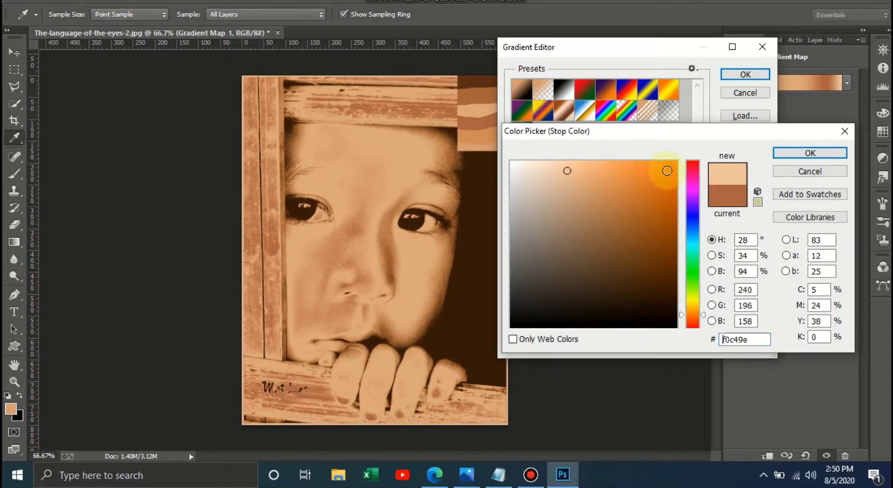
left_click(807, 154)
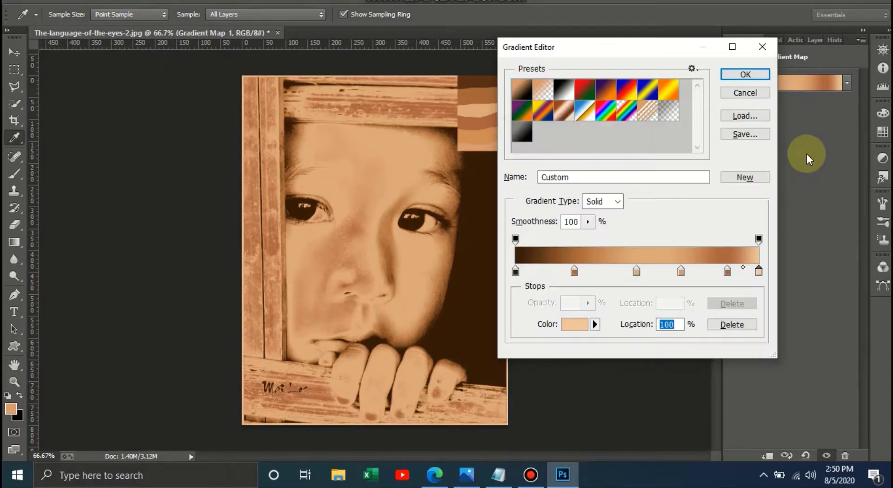
Step: Recolour the 47% stop, trying d2b59c before settling on a sampled tan skin tone (dca97c)
left_click(632, 272)
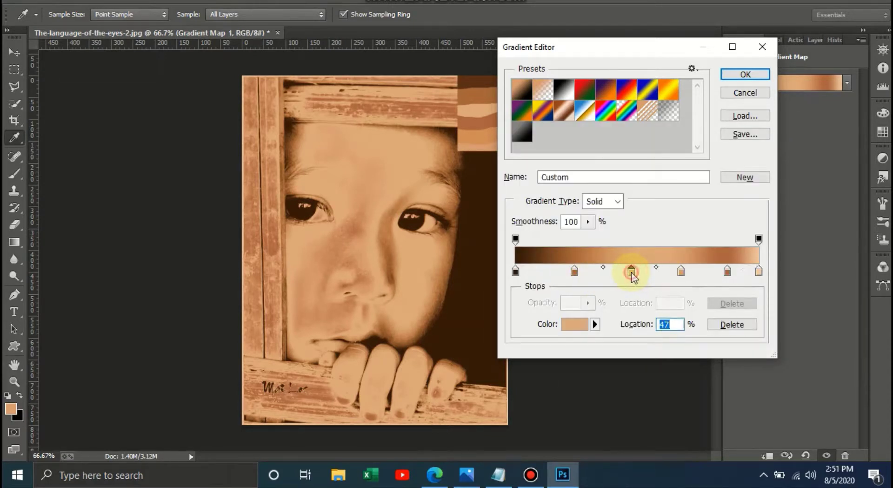
left_click(575, 326)
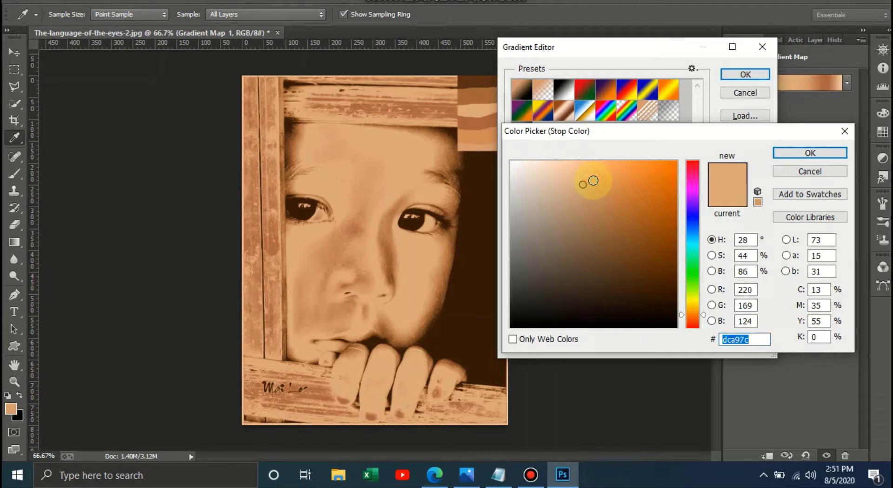
left_click_drag(582, 180, 593, 180)
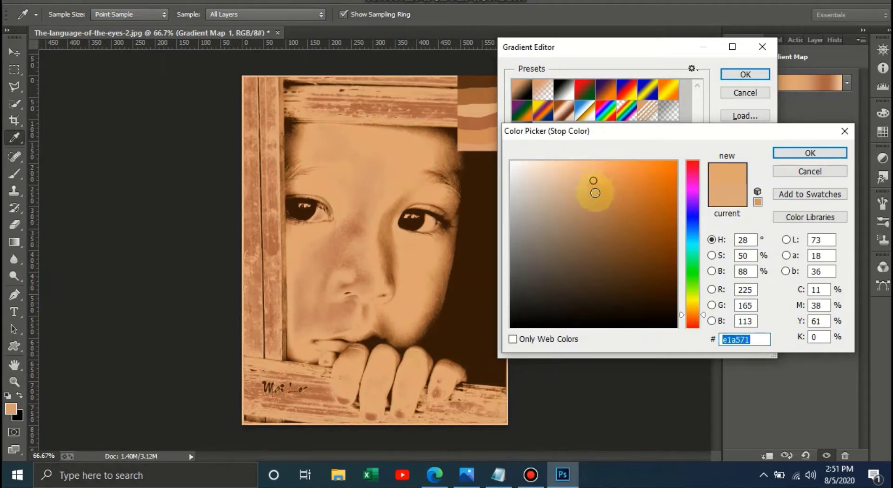
left_click(595, 192)
left_click(564, 171)
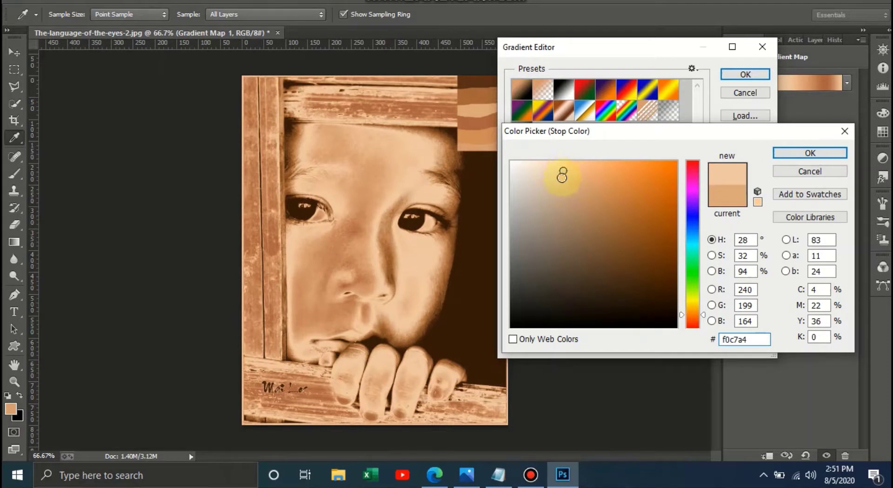
key("ctrl+a")
left_click(561, 178)
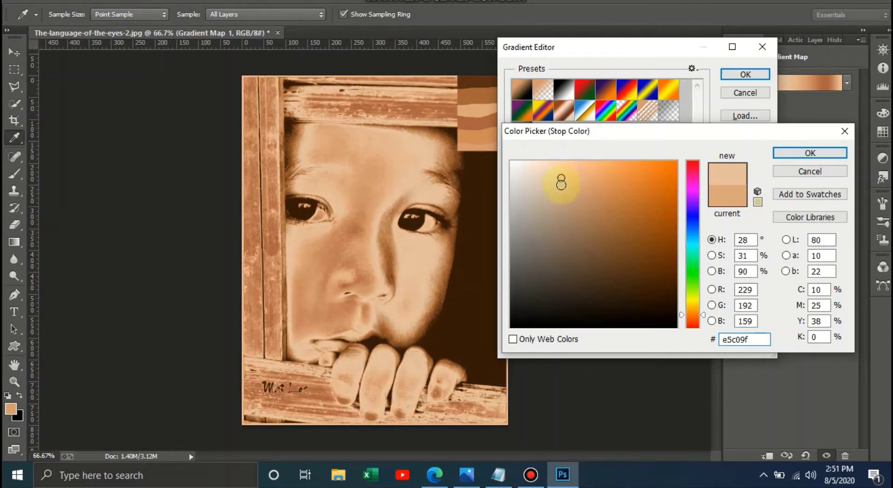
left_click(561, 185)
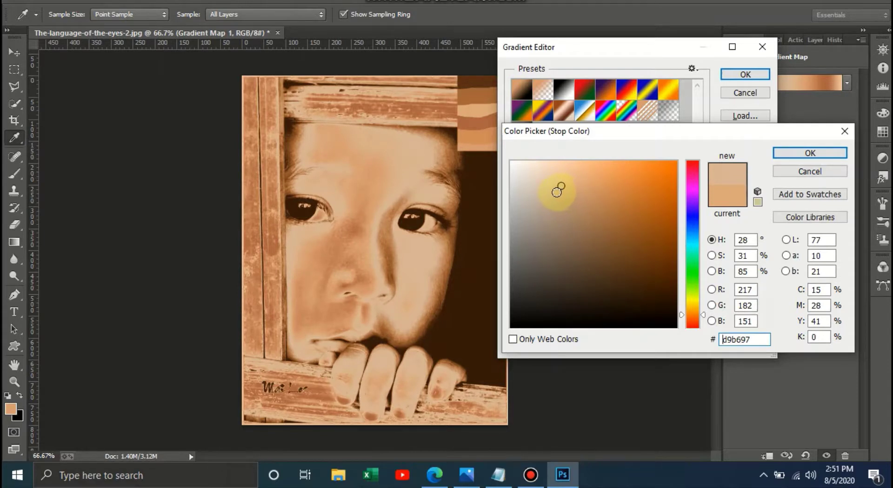
type("d2b59c")
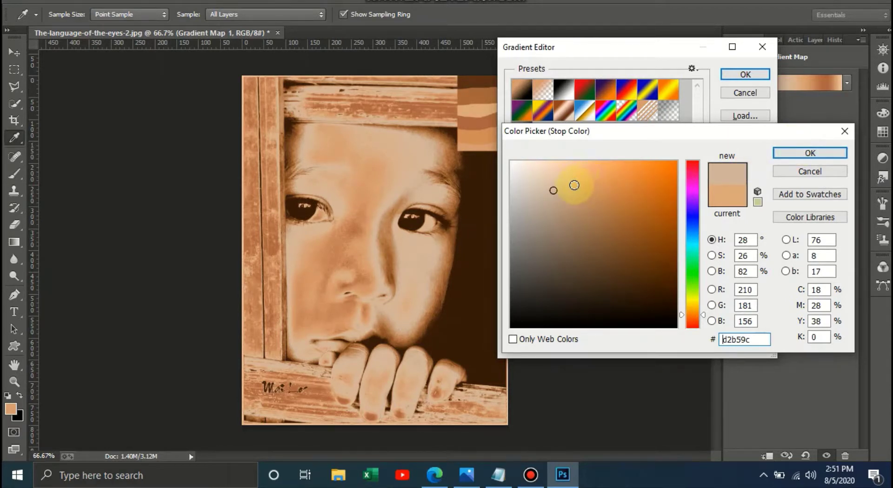
left_click_drag(472, 114, 482, 113)
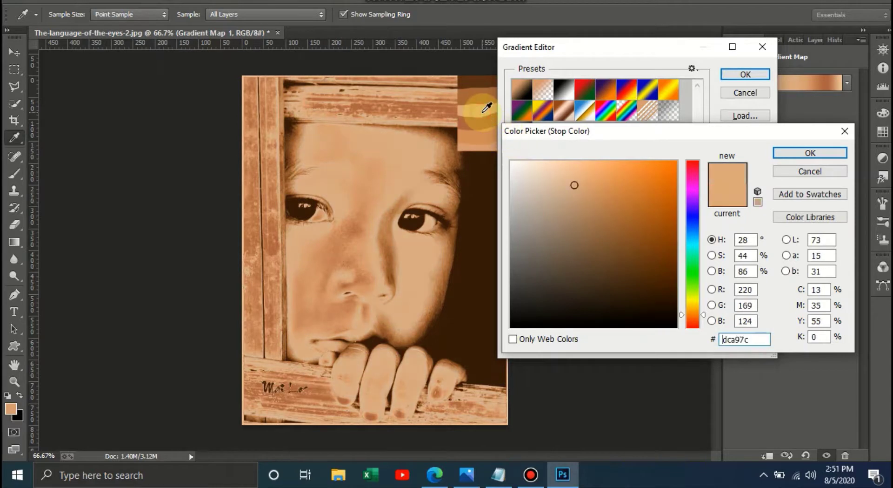
left_click(805, 150)
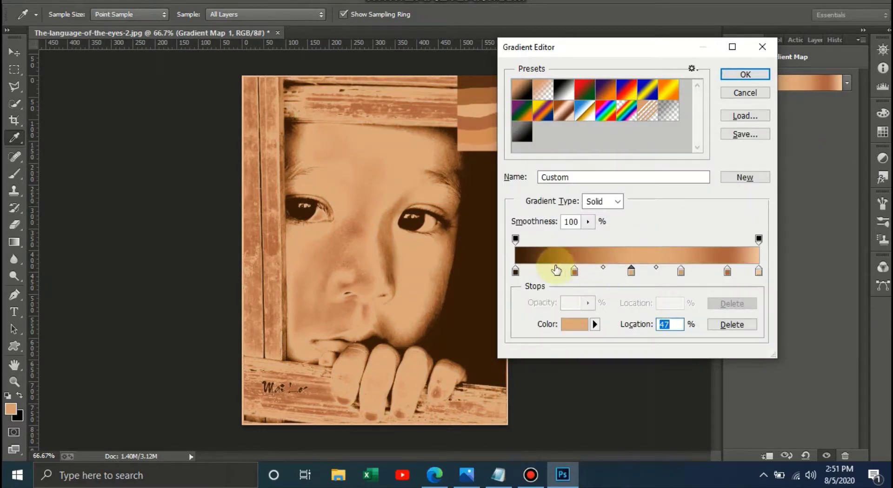
Step: Give the leftmost stop a very dark brown, starting from 2b1508 and adjusting saturation
left_click(515, 271)
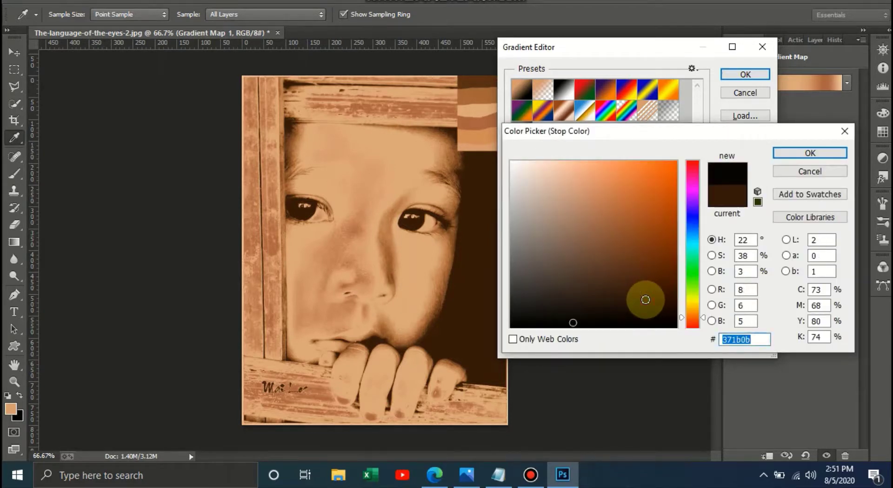
type("2b1508")
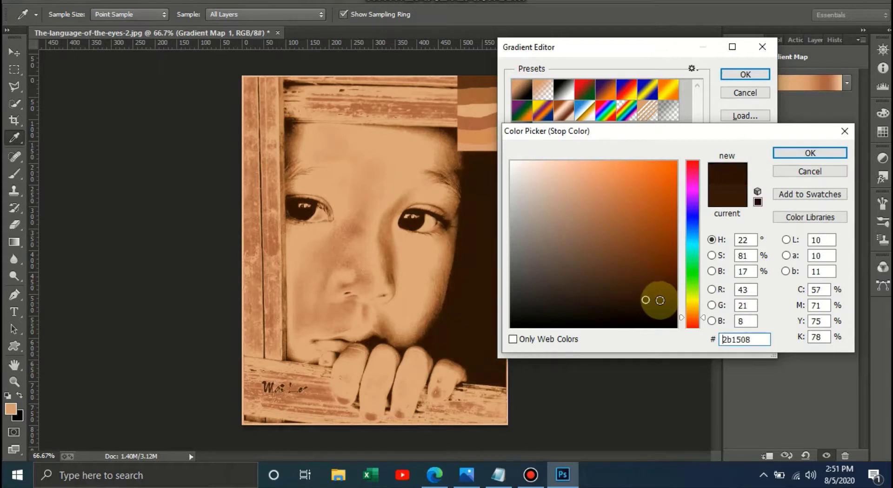
left_click(660, 300)
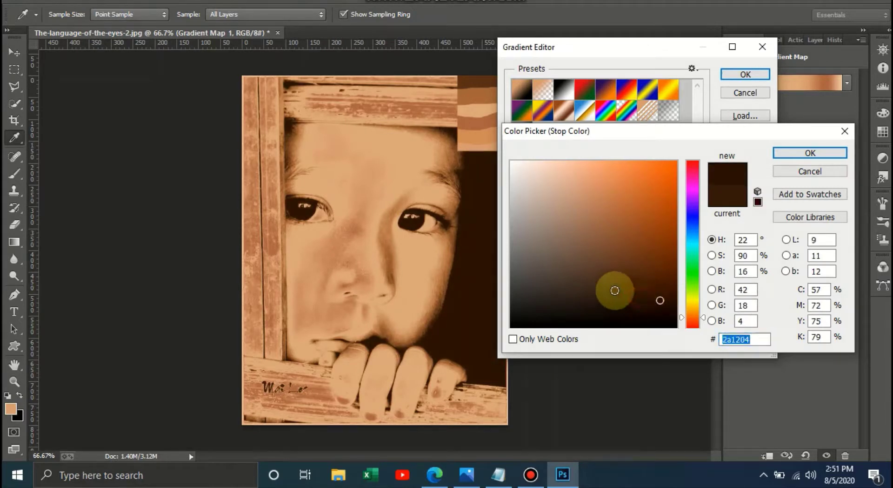
left_click_drag(615, 290, 608, 288)
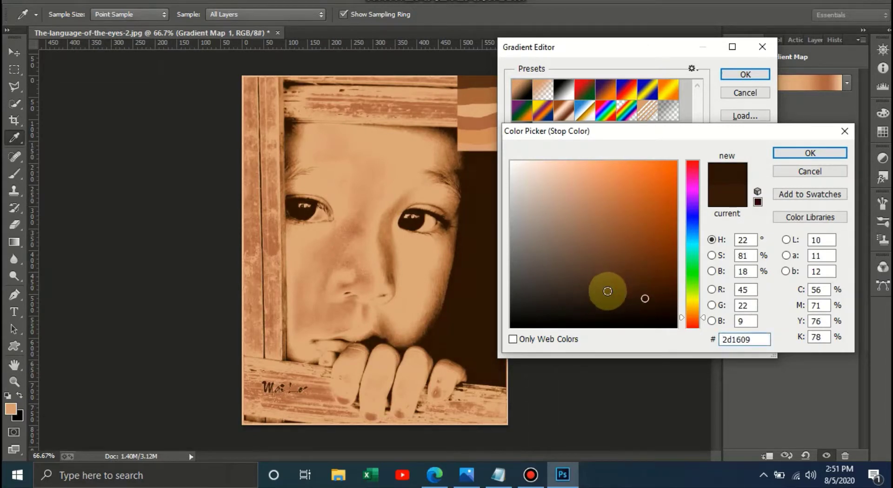
left_click(607, 293)
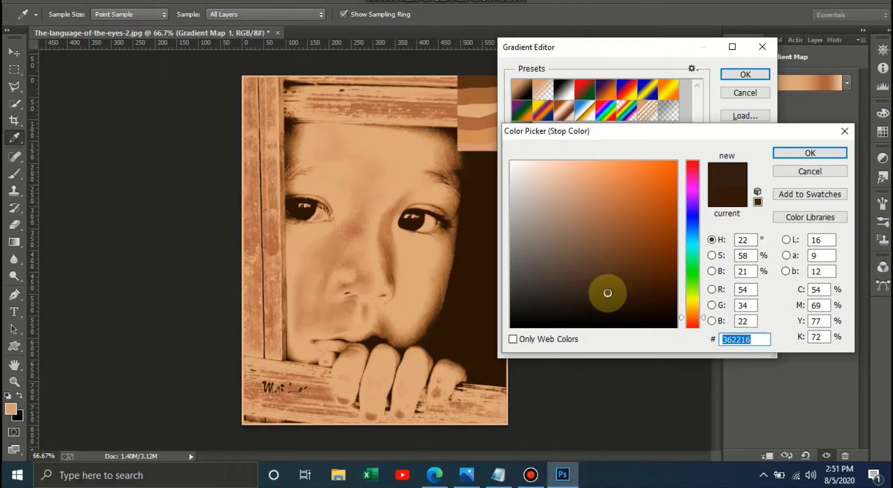
left_click(608, 292)
left_click(616, 292)
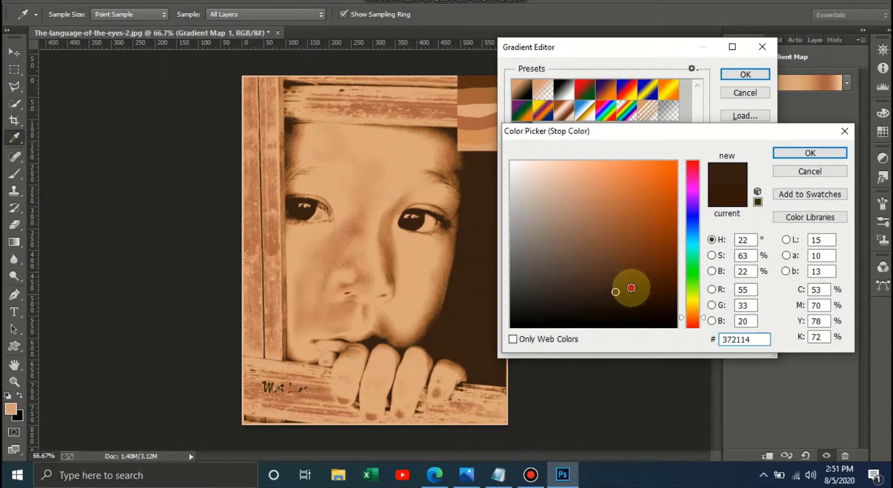
left_click(631, 287)
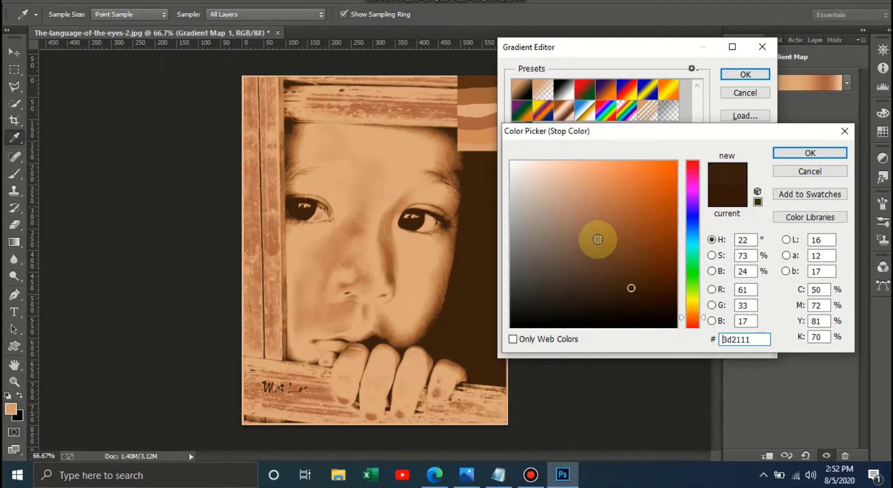
Step: Try lighter browns, then settle on very dark brown 2d1609 for the leftmost stop
left_click(597, 240)
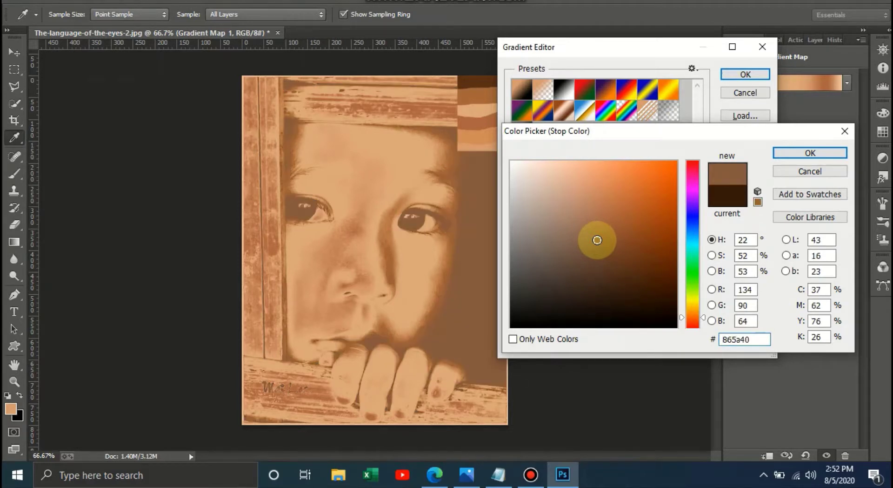
left_click(604, 258)
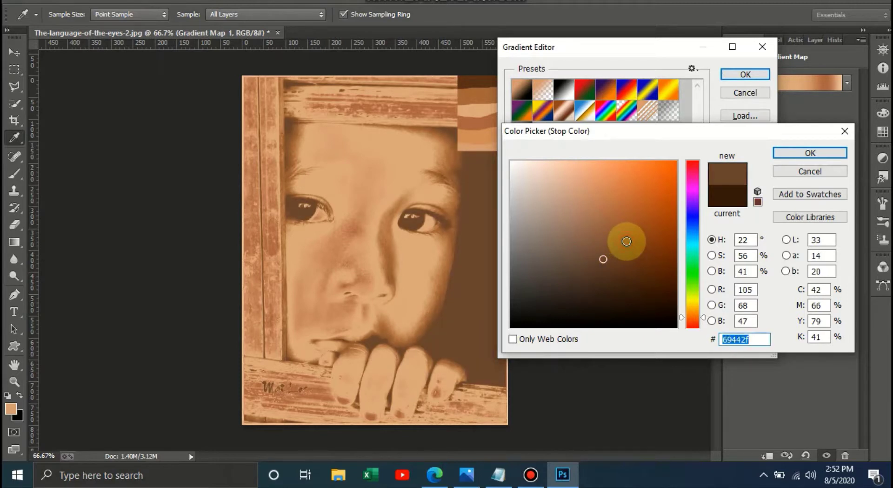
left_click(626, 241)
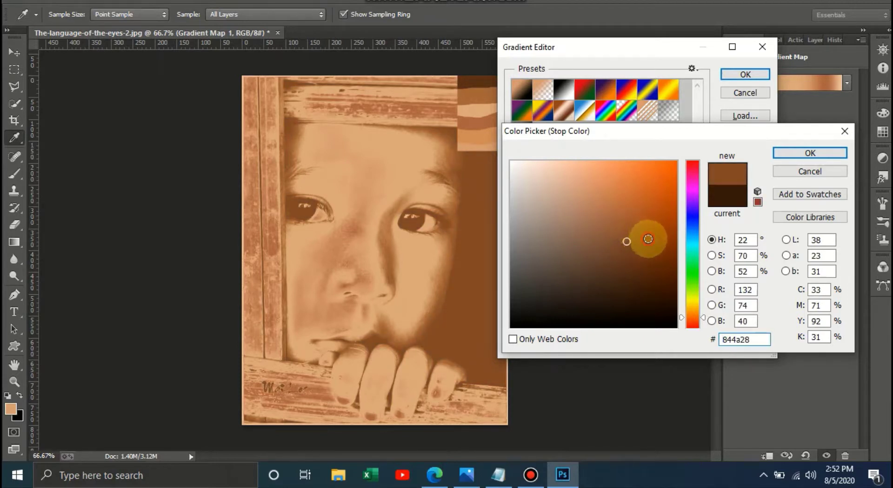
left_click(649, 238)
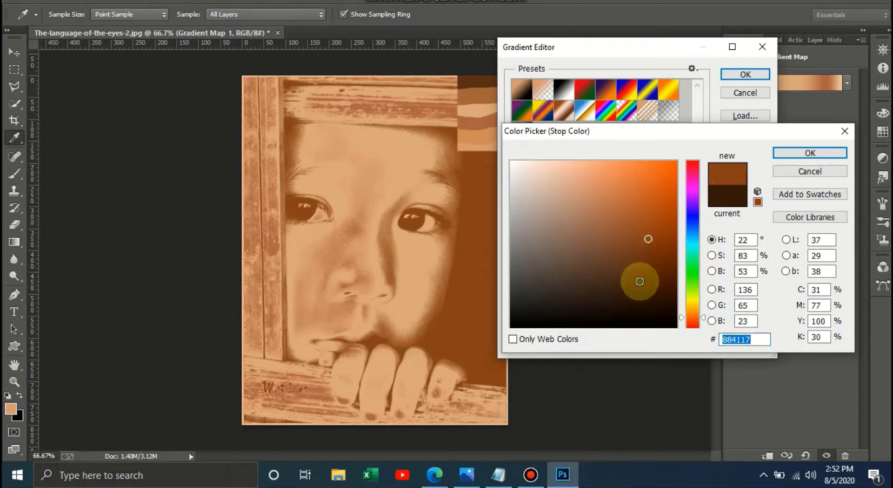
left_click(640, 281)
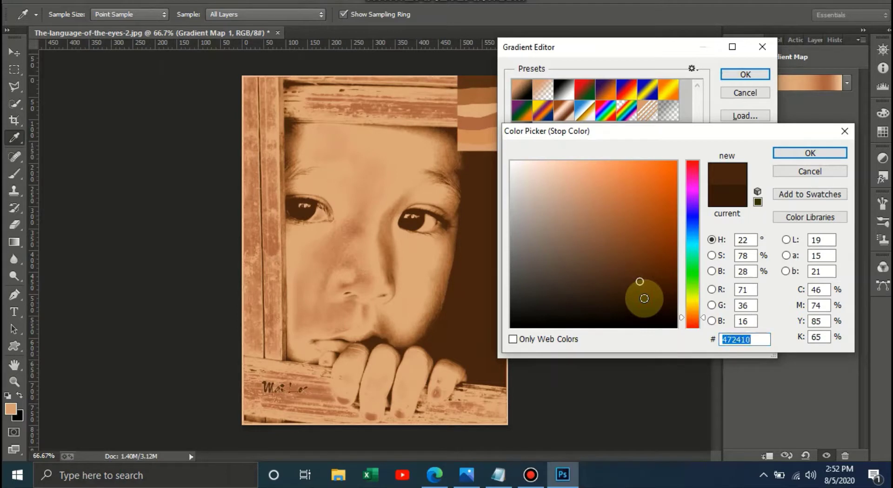
left_click(644, 298)
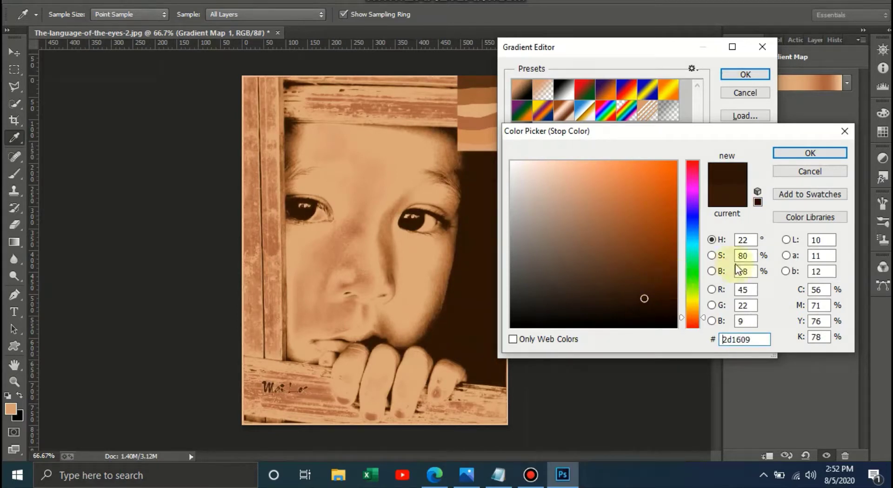
left_click(814, 150)
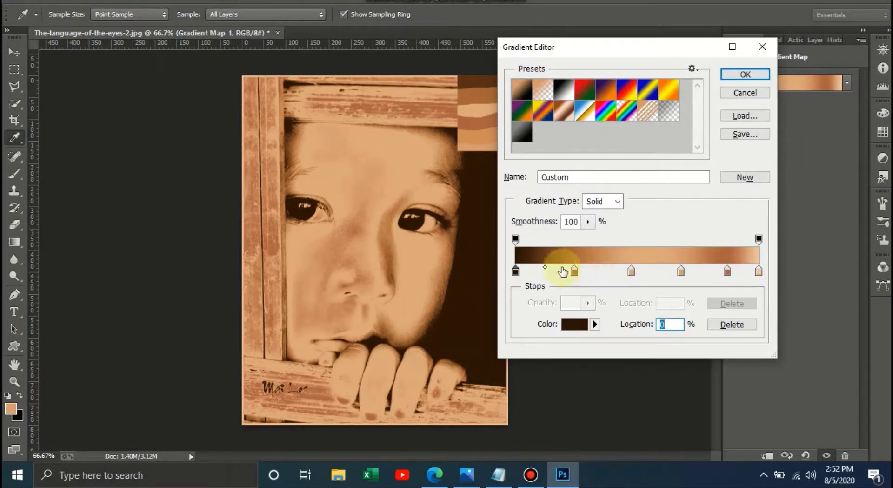
Step: Move the inner stops to 25% and 51%, and colour the 87% stop warm tan c58455
left_click_drag(575, 271, 577, 271)
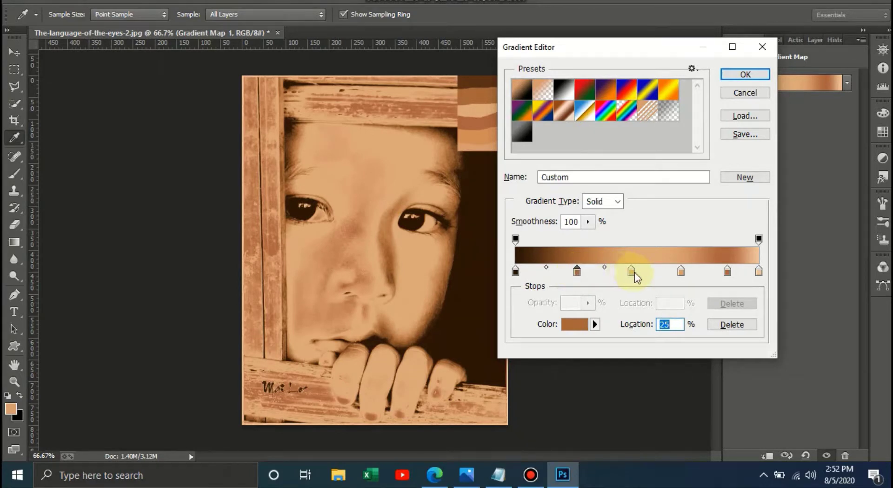
left_click_drag(637, 272, 640, 272)
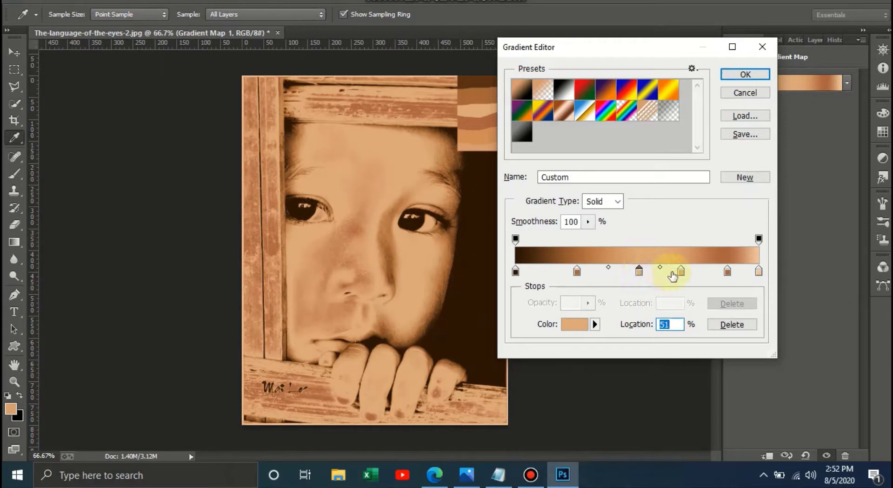
left_click(727, 271)
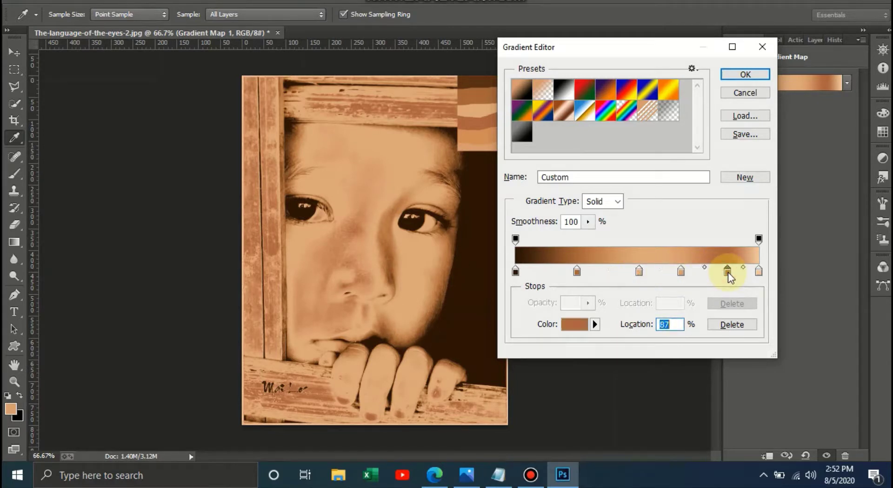
left_click(574, 325)
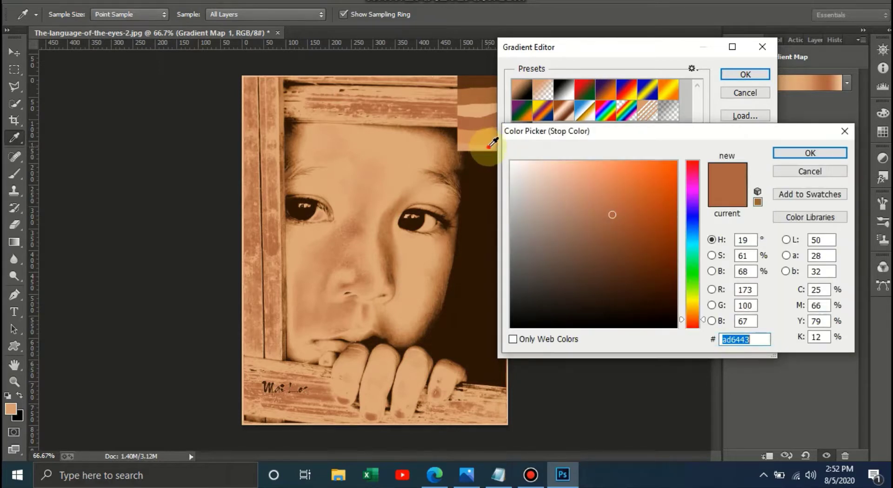
left_click(490, 147)
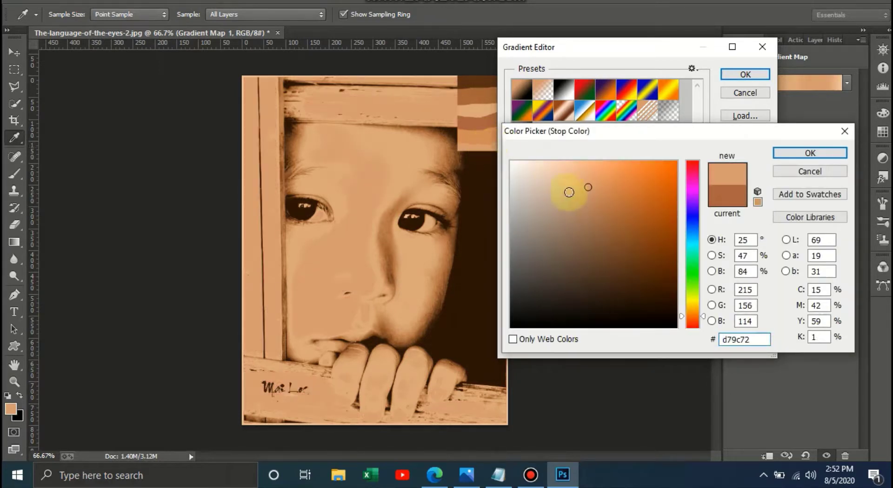
left_click(601, 196)
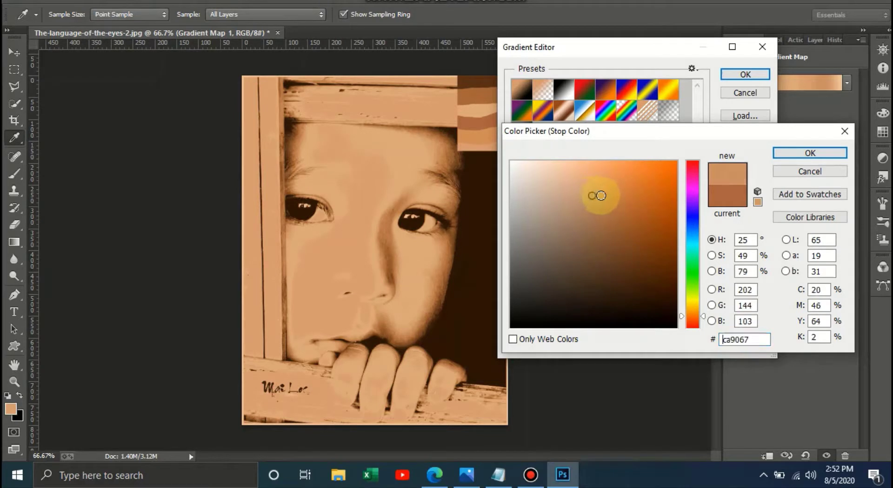
left_click(601, 195)
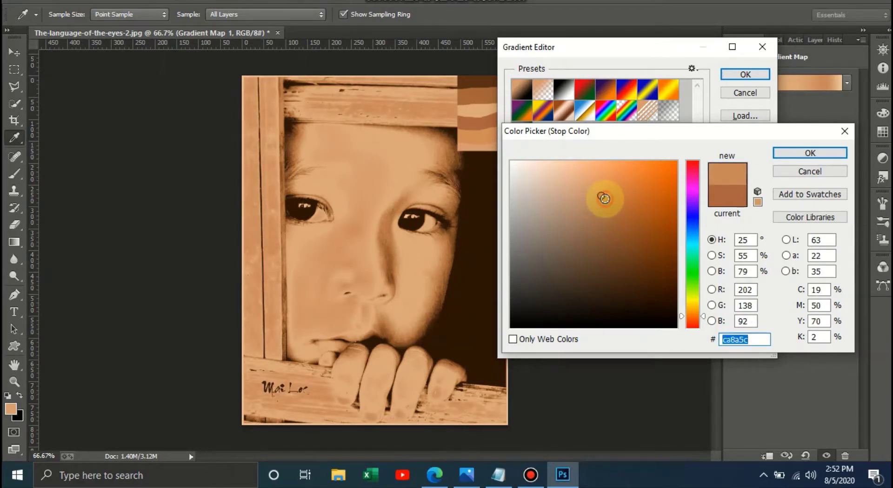
left_click(604, 198)
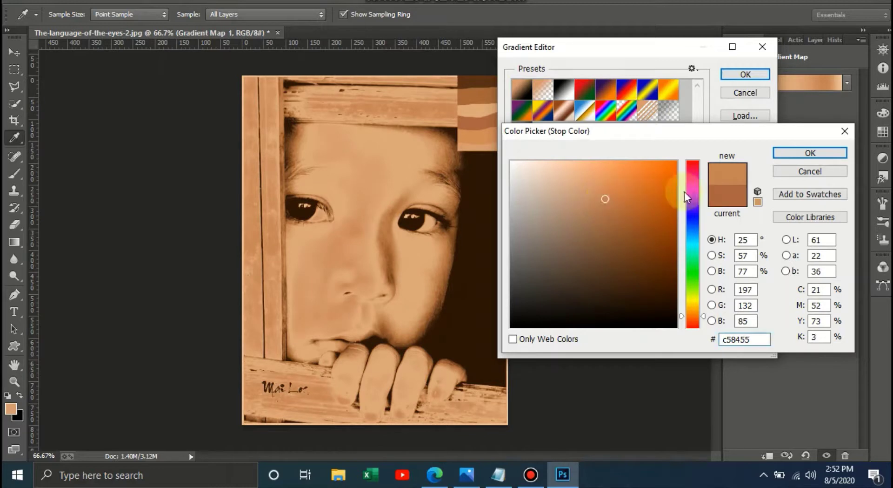
left_click(792, 155)
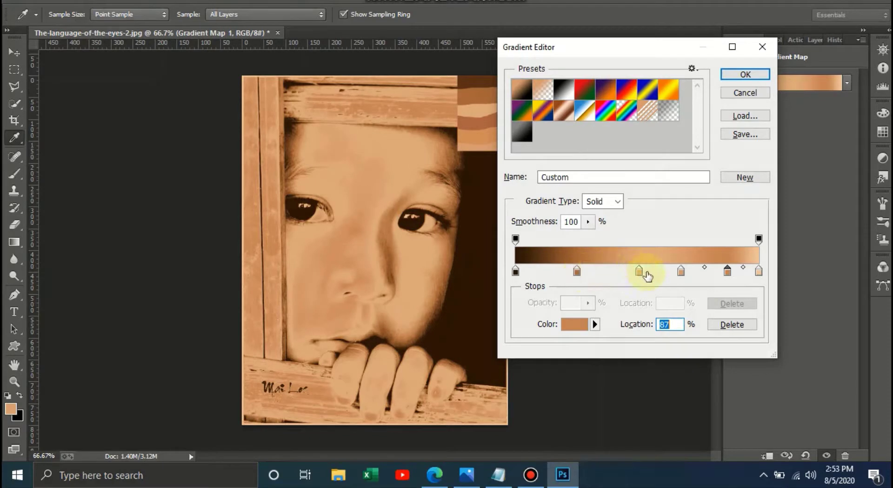
Step: Lower the saturation of the 51% stop's skin colour
left_click(639, 273)
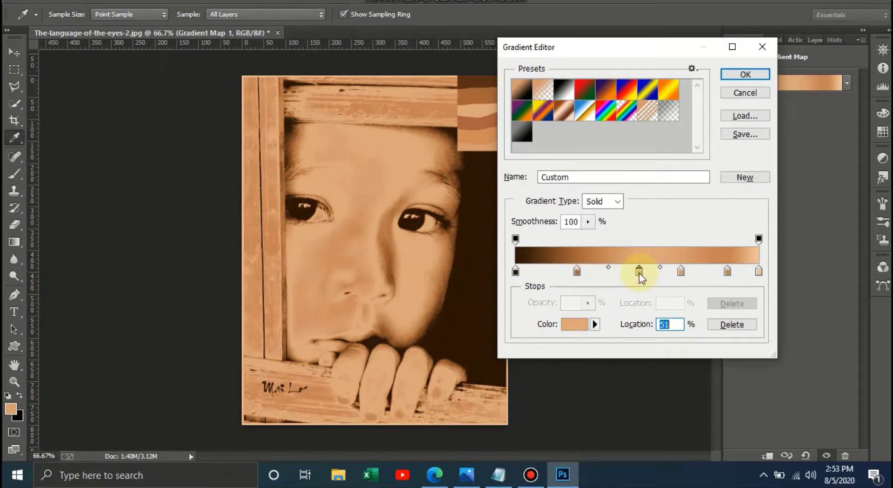
left_click(577, 325)
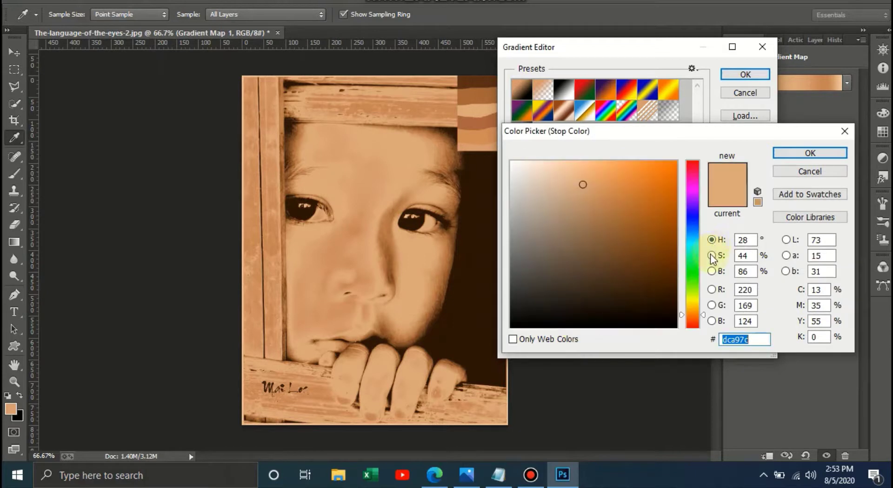
left_click(711, 254)
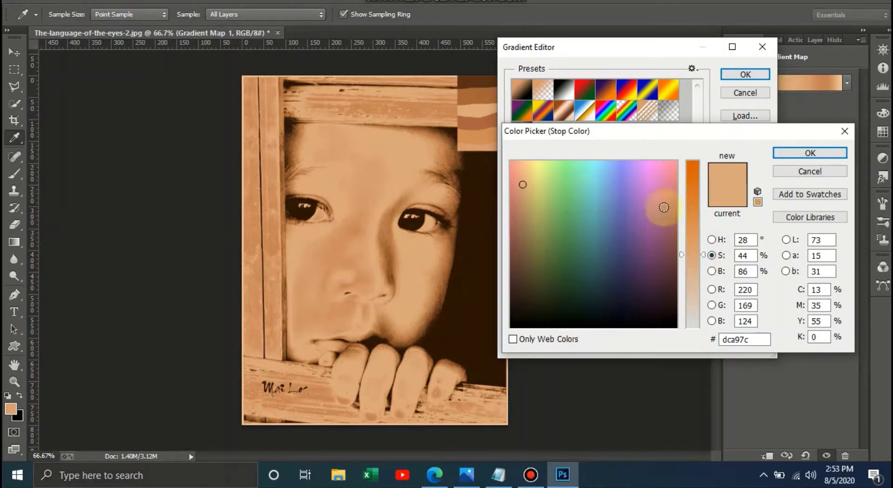
left_click_drag(704, 253, 705, 268)
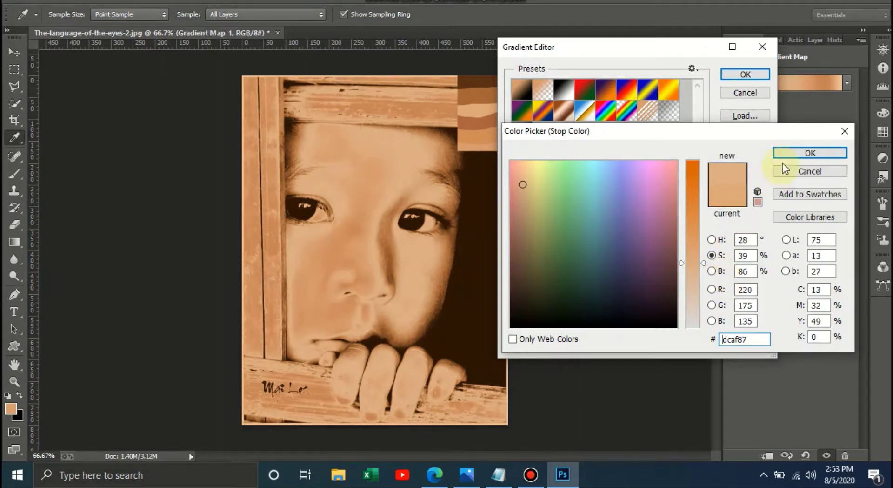
left_click(799, 154)
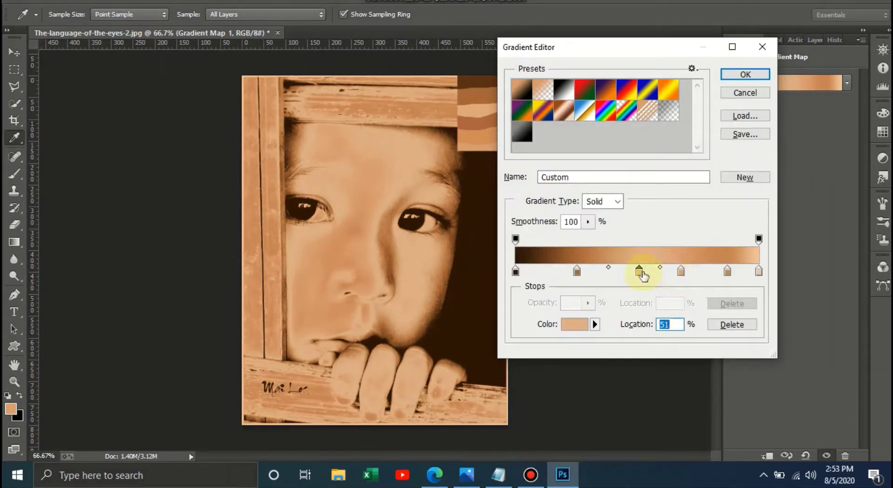
Step: Adjust the 25% stop's saturation, dropping it to 49 and then raising it again
left_click(576, 269)
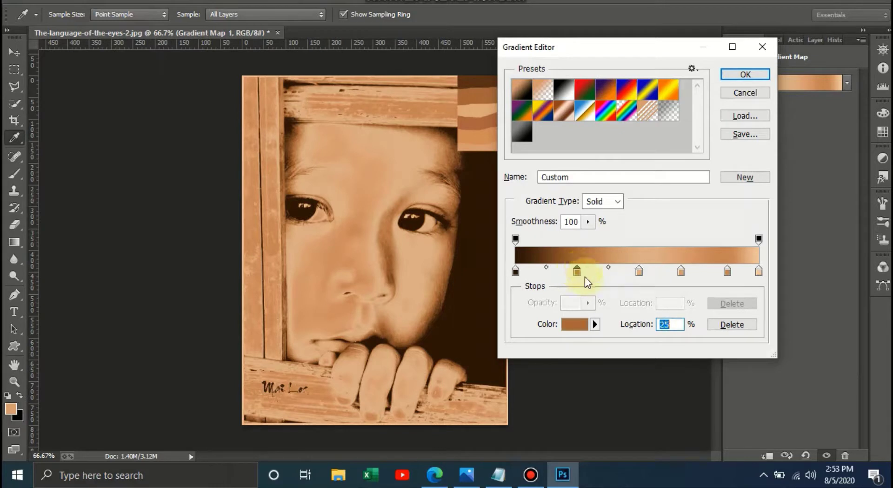
left_click(566, 324)
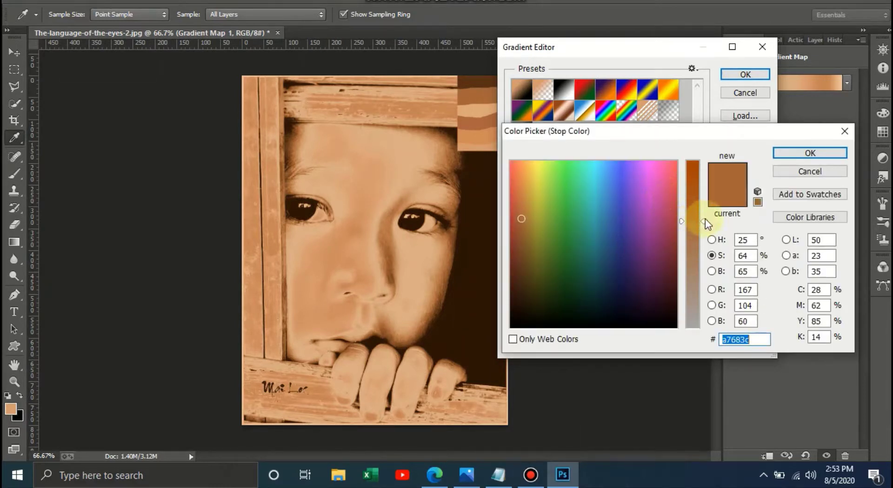
left_click_drag(706, 221, 705, 230)
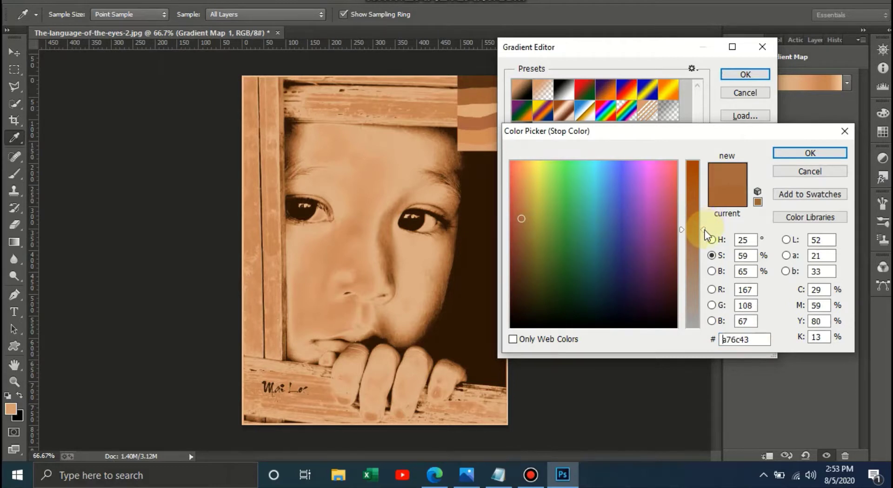
left_click(705, 241)
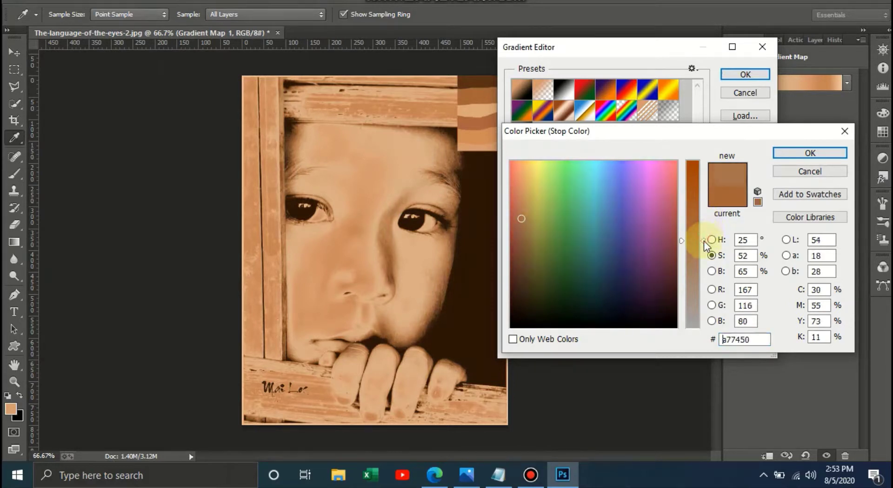
left_click(705, 247)
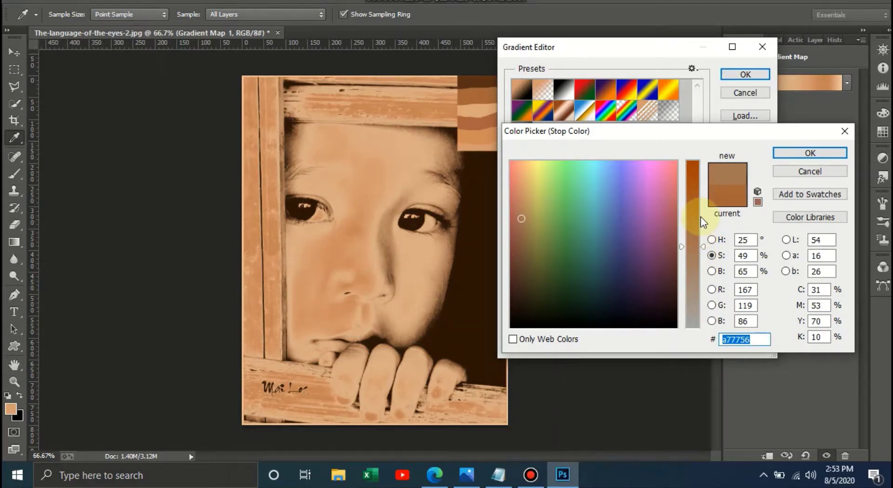
left_click_drag(704, 247, 699, 216)
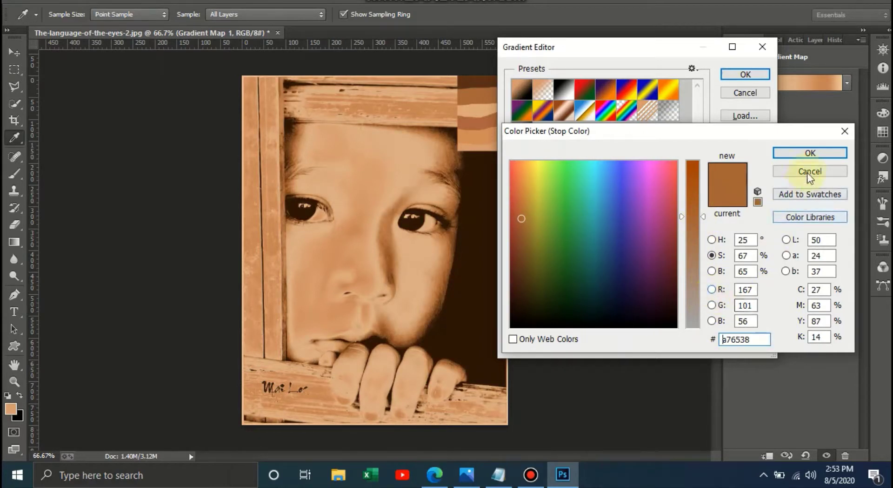
left_click(812, 152)
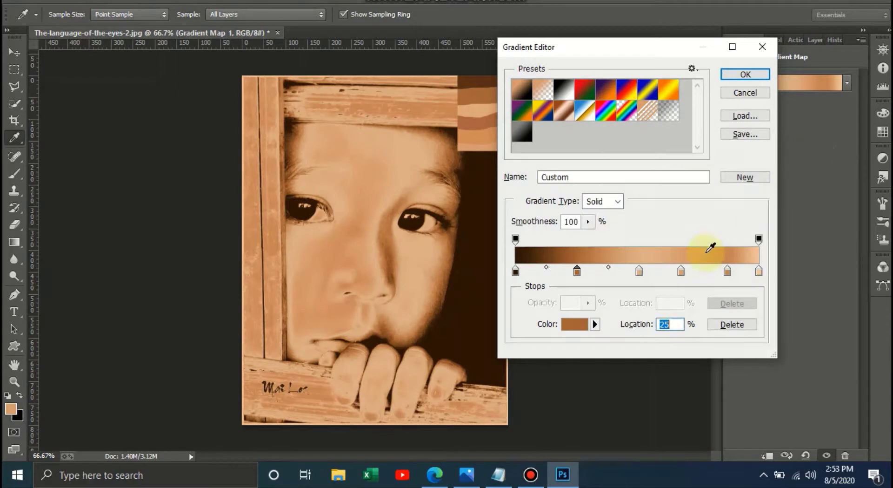
Step: Lower the saturation of the light tan stop at 68%
left_click(682, 272)
left_click(560, 326)
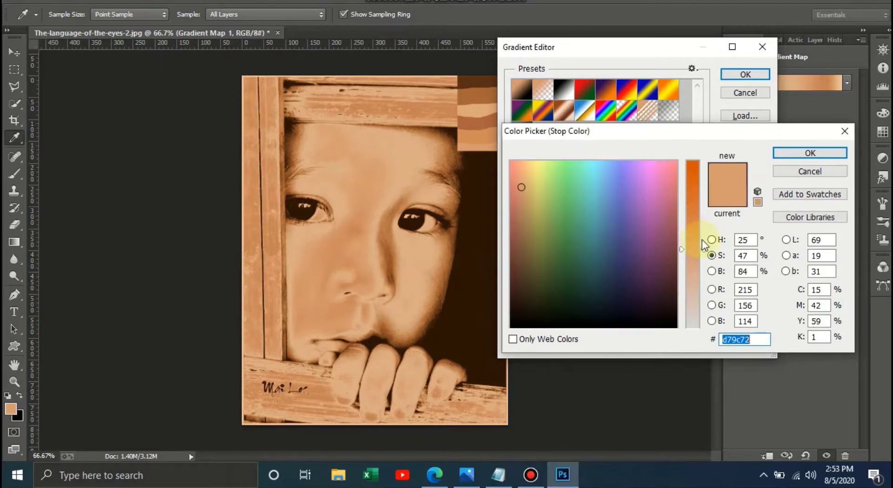
left_click_drag(704, 255, 705, 261)
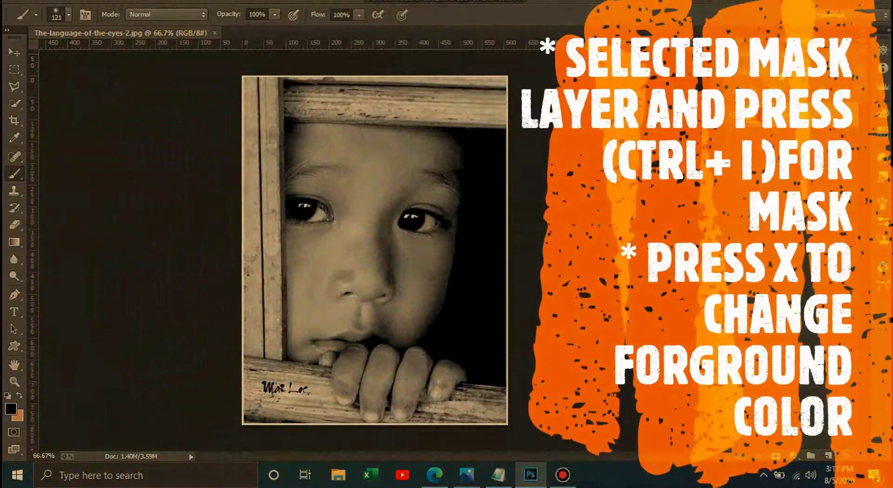
Step: Invert the Gradient Map 1 layer mask to hide the colouring and bring Notepad forward
key("ctrl+i")
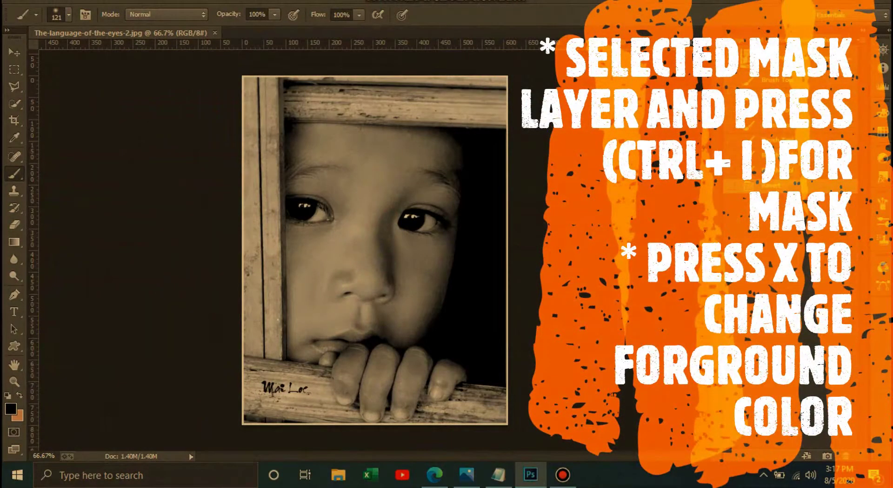
left_click(593, 143)
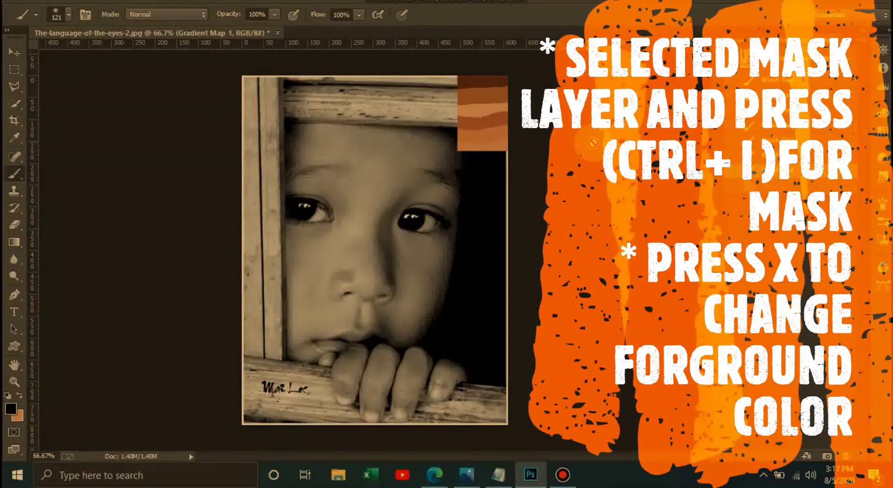
left_click(499, 477)
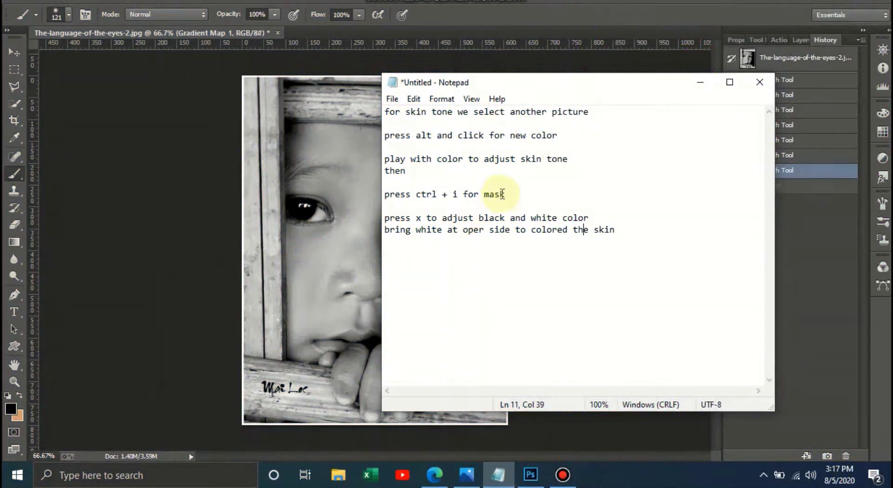
Step: Highlight the notes on inverting the mask and swapping black and white, then minimize Notepad
left_click_drag(512, 195, 392, 194)
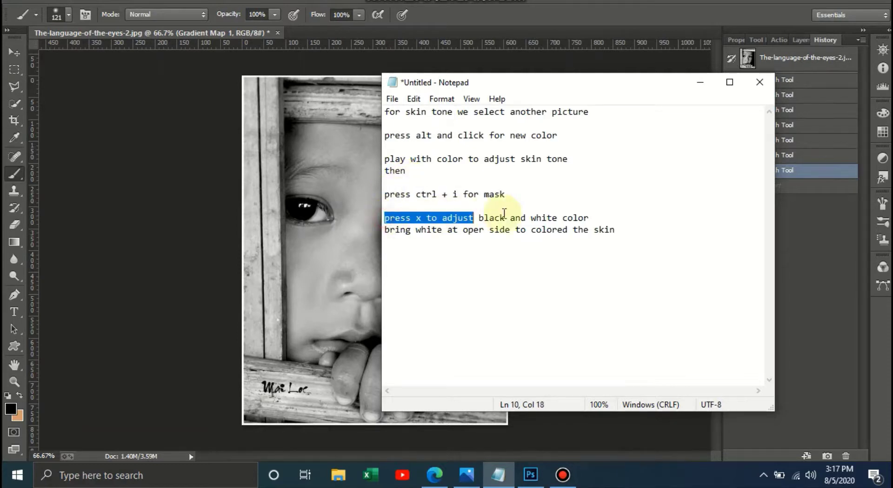
left_click_drag(384, 218, 589, 217)
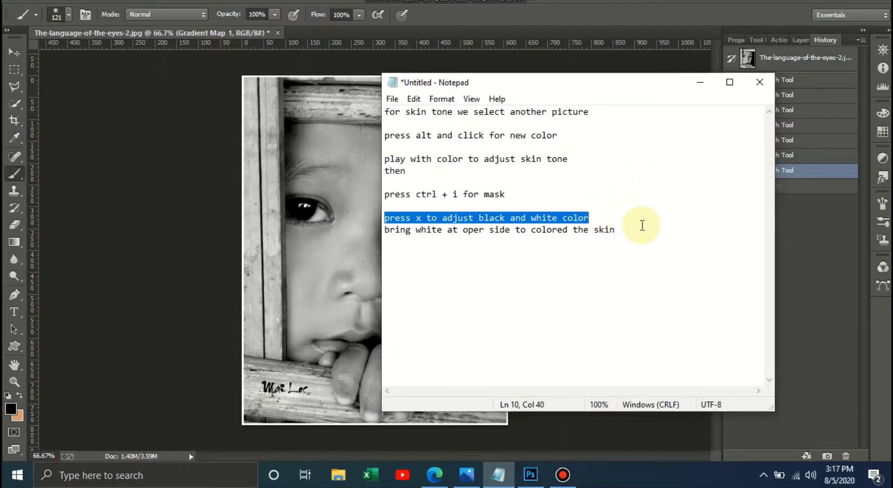
left_click(701, 82)
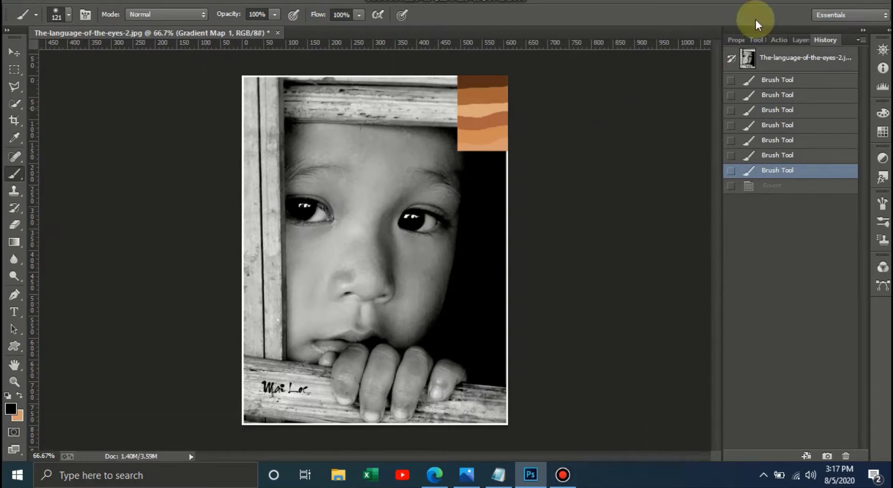
Step: Paint white on the Gradient Map mask to reveal skin colour on the forehead and nose bridge
left_click(797, 39)
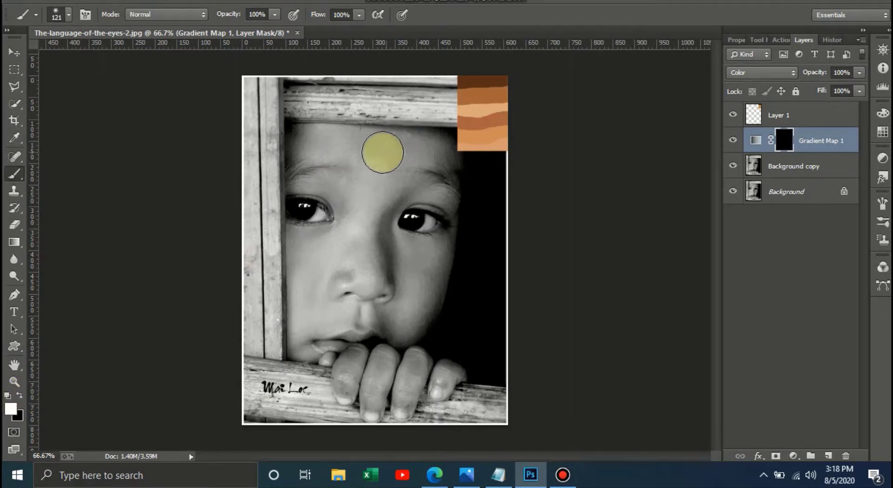
left_click(382, 152)
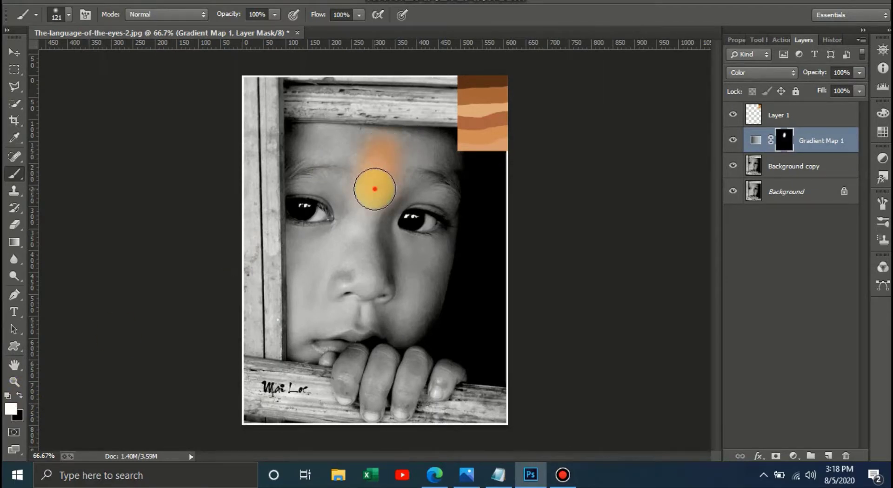
left_click_drag(374, 188, 370, 222)
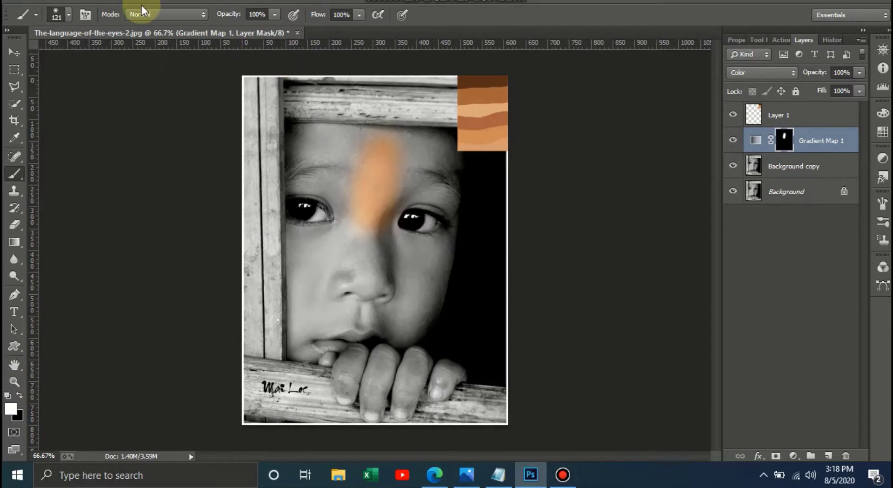
Step: Set the brush to 50 px with 0% hardness and keep painting the forehead
left_click(69, 15)
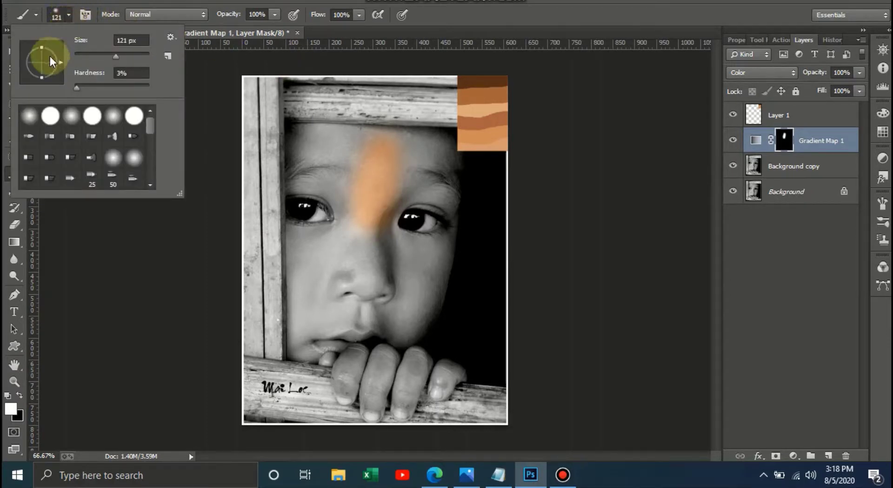
left_click_drag(116, 57, 79, 57)
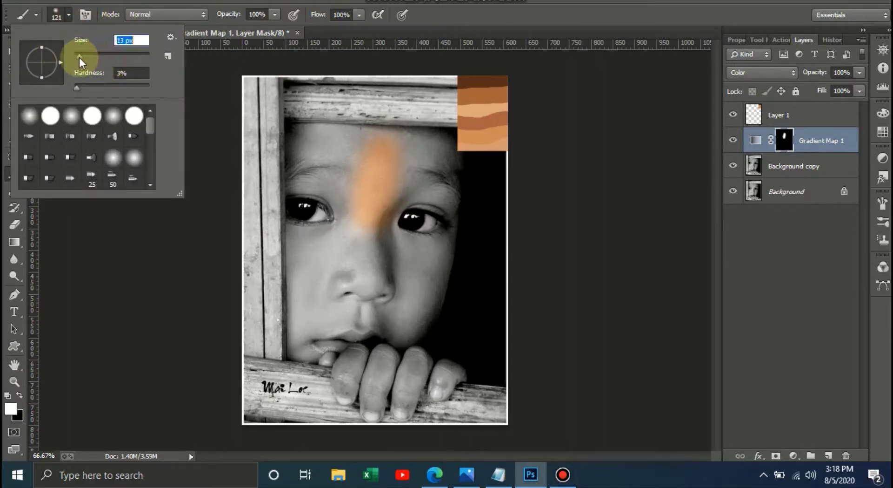
left_click_drag(74, 88, 66, 87)
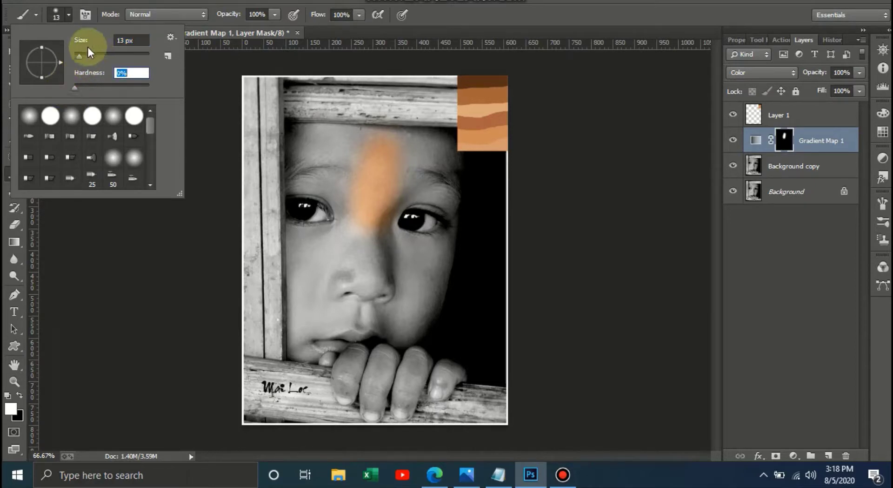
left_click_drag(80, 54, 93, 54)
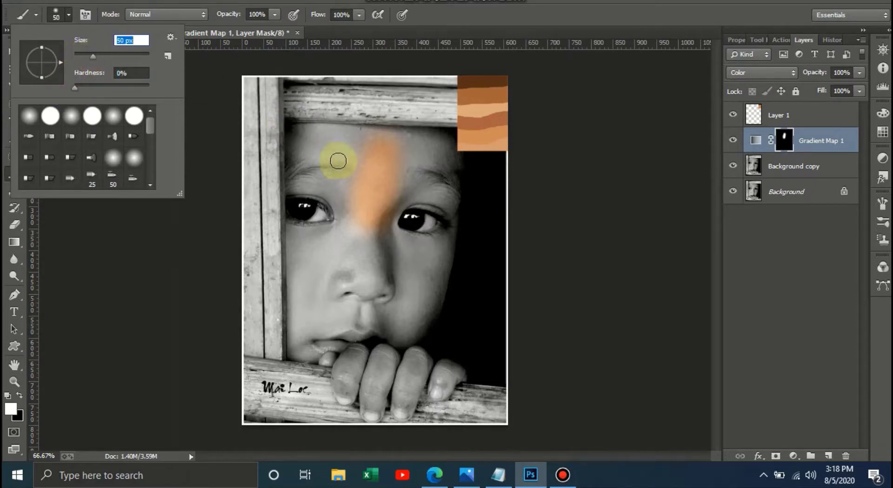
mouse_move(339, 159)
left_mouse_down()
mouse_move(351, 171)
mouse_move(343, 205)
left_mouse_up()
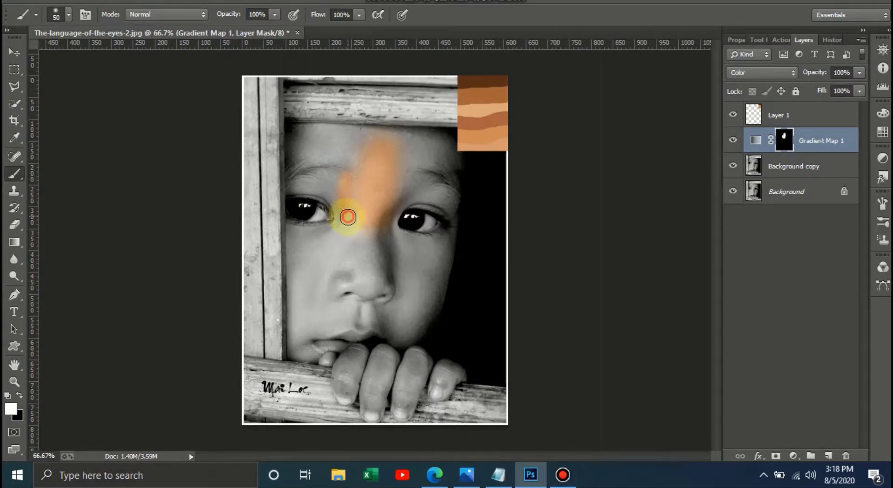
Step: Paint white on the Gradient Map 1 mask over the nose bridge and below the nose
mouse_move(347, 216)
left_mouse_down()
mouse_move(351, 175)
mouse_move(352, 220)
mouse_move(296, 248)
mouse_move(295, 261)
mouse_move(291, 247)
mouse_move(289, 309)
mouse_move(307, 280)
mouse_move(329, 295)
mouse_move(358, 279)
mouse_move(367, 241)
mouse_move(342, 230)
mouse_move(315, 249)
mouse_move(325, 275)
mouse_move(295, 255)
mouse_move(353, 279)
mouse_move(393, 259)
mouse_move(375, 239)
mouse_move(314, 246)
mouse_move(364, 293)
mouse_move(397, 293)
mouse_move(389, 282)
left_mouse_up()
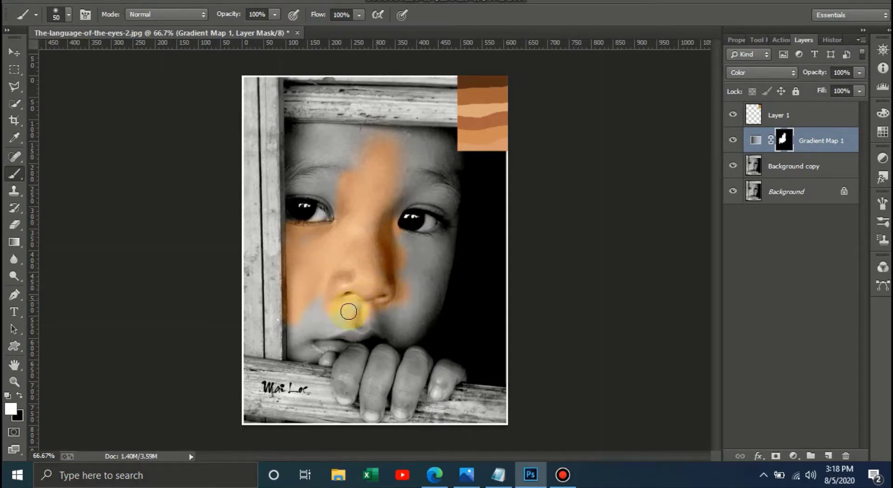
mouse_move(348, 310)
left_mouse_down()
mouse_move(317, 320)
mouse_move(332, 323)
mouse_move(297, 347)
mouse_move(308, 356)
mouse_move(412, 319)
mouse_move(363, 321)
mouse_move(393, 315)
mouse_move(397, 334)
mouse_move(421, 315)
mouse_move(413, 329)
mouse_move(450, 237)
mouse_move(443, 249)
mouse_move(440, 234)
mouse_move(400, 242)
mouse_move(442, 260)
mouse_move(409, 273)
mouse_move(413, 293)
mouse_move(423, 279)
mouse_move(315, 240)
mouse_move(338, 251)
left_mouse_up()
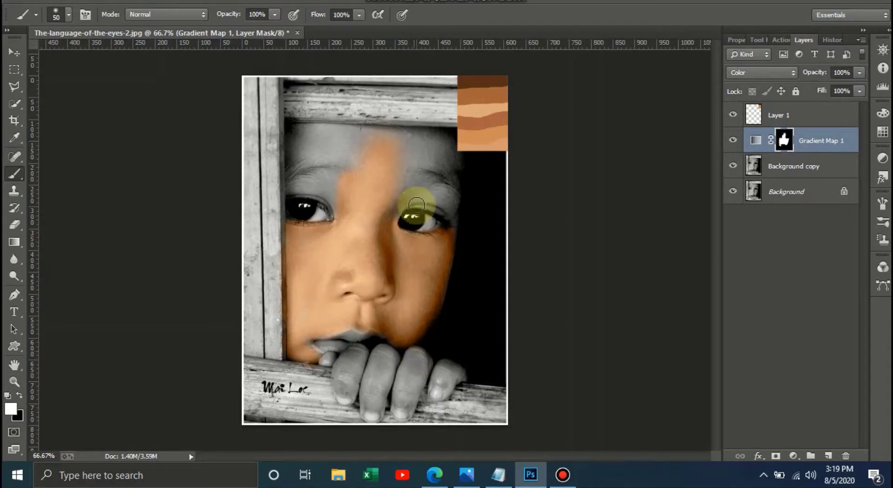
Step: Paint white on the Gradient Map 1 mask from above the right eye down across the face
mouse_move(402, 195)
left_mouse_down()
mouse_move(389, 199)
mouse_move(441, 202)
mouse_move(424, 191)
mouse_move(455, 213)
mouse_move(439, 297)
mouse_move(423, 199)
mouse_move(451, 193)
mouse_move(443, 183)
mouse_move(456, 169)
mouse_move(425, 144)
mouse_move(423, 180)
mouse_move(394, 186)
mouse_move(429, 160)
mouse_move(447, 194)
mouse_move(413, 175)
mouse_move(382, 219)
mouse_move(431, 144)
mouse_move(391, 137)
mouse_move(417, 155)
mouse_move(409, 160)
mouse_move(399, 144)
mouse_move(361, 137)
mouse_move(403, 132)
mouse_move(325, 129)
mouse_move(295, 156)
mouse_move(299, 149)
mouse_move(299, 199)
mouse_move(295, 183)
mouse_move(315, 183)
mouse_move(284, 184)
mouse_move(337, 196)
mouse_move(295, 160)
mouse_move(348, 161)
mouse_move(293, 155)
mouse_move(305, 155)
mouse_move(300, 150)
mouse_move(405, 151)
mouse_move(381, 193)
mouse_move(339, 225)
mouse_move(269, 249)
mouse_move(299, 176)
mouse_move(394, 170)
mouse_move(364, 227)
mouse_move(431, 295)
mouse_move(454, 253)
mouse_move(445, 252)
mouse_move(423, 299)
mouse_move(409, 261)
mouse_move(415, 302)
mouse_move(405, 304)
mouse_move(388, 221)
mouse_move(396, 210)
mouse_move(371, 225)
mouse_move(398, 203)
mouse_move(362, 233)
mouse_move(372, 373)
mouse_move(355, 353)
mouse_move(335, 358)
mouse_move(342, 380)
mouse_move(352, 358)
mouse_move(342, 390)
mouse_move(349, 374)
mouse_move(327, 359)
mouse_move(379, 359)
mouse_move(370, 364)
mouse_move(374, 354)
mouse_move(365, 410)
mouse_move(389, 369)
mouse_move(399, 373)
mouse_move(393, 370)
mouse_move(416, 353)
mouse_move(404, 407)
mouse_move(416, 352)
mouse_move(402, 414)
mouse_move(459, 372)
mouse_move(444, 366)
mouse_move(478, 424)
left_mouse_up()
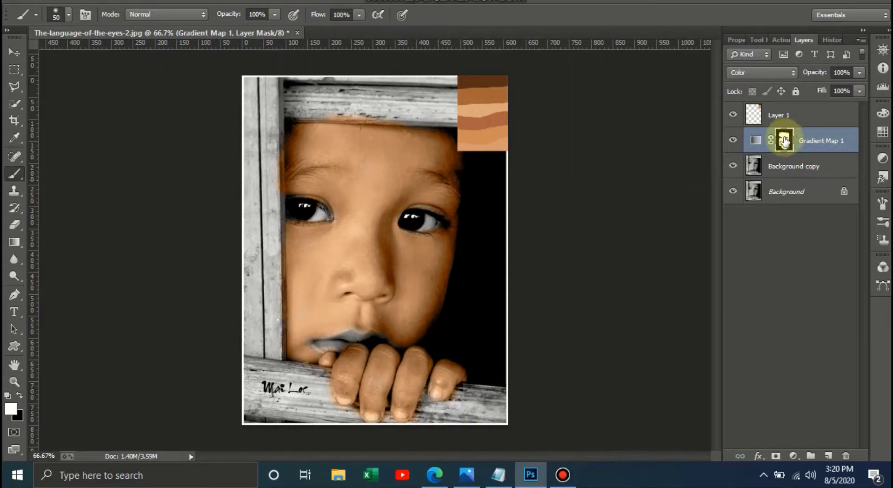
Step: Delete Layer 1 holding the orange skin-tone swatches and open the new fill/adjustment layer list
left_click(787, 168)
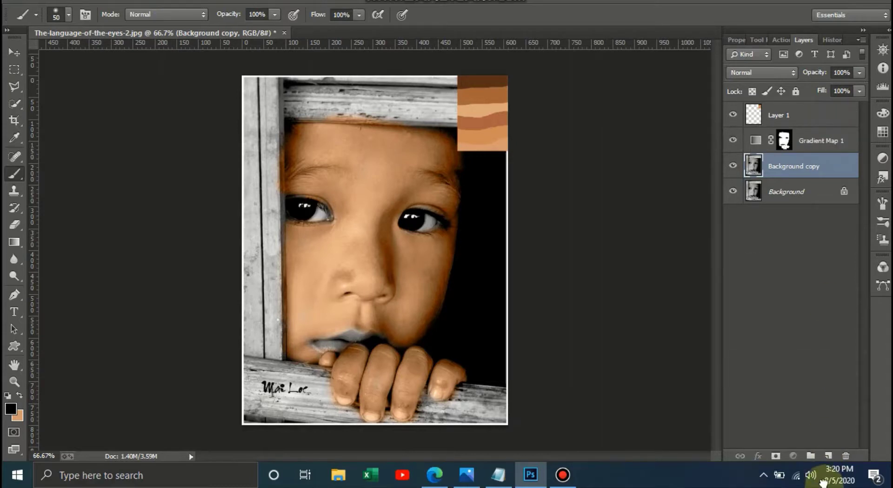
left_click_drag(844, 459, 845, 457)
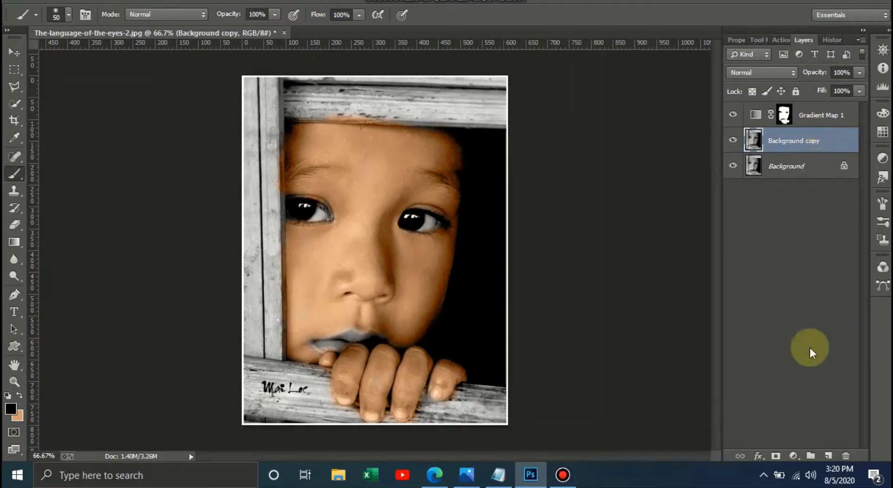
left_click(793, 455)
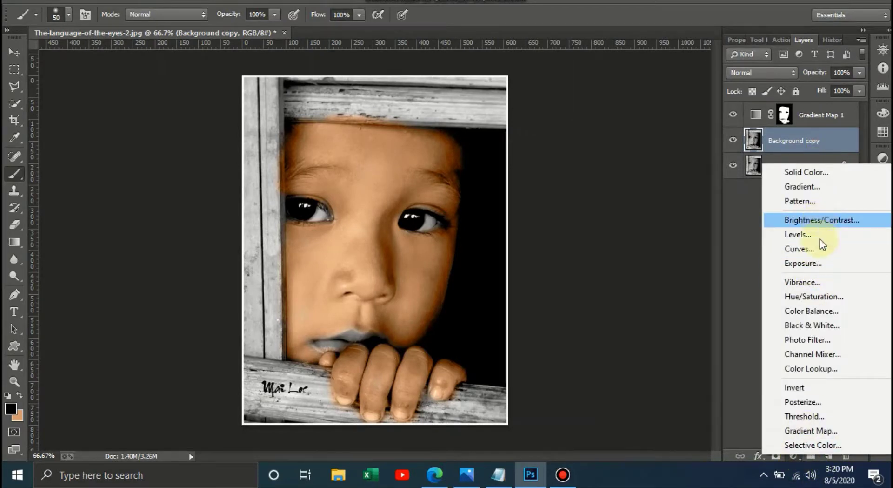
Step: Add a Solid Color fill layer in dark reddish-brown #461407
left_click(824, 178)
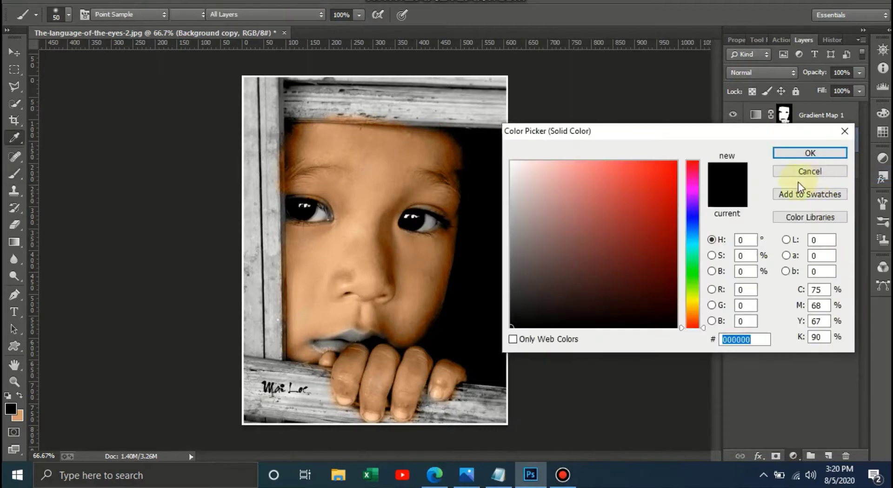
left_click(668, 247)
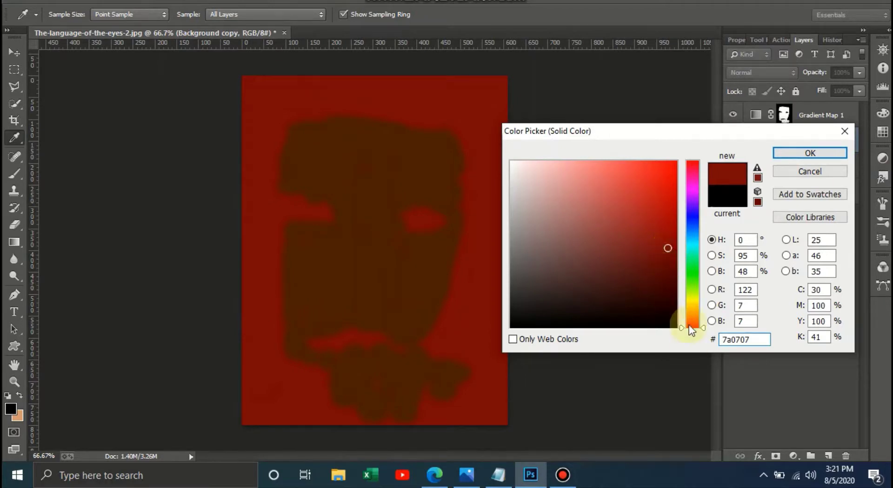
left_click_drag(702, 326, 696, 322)
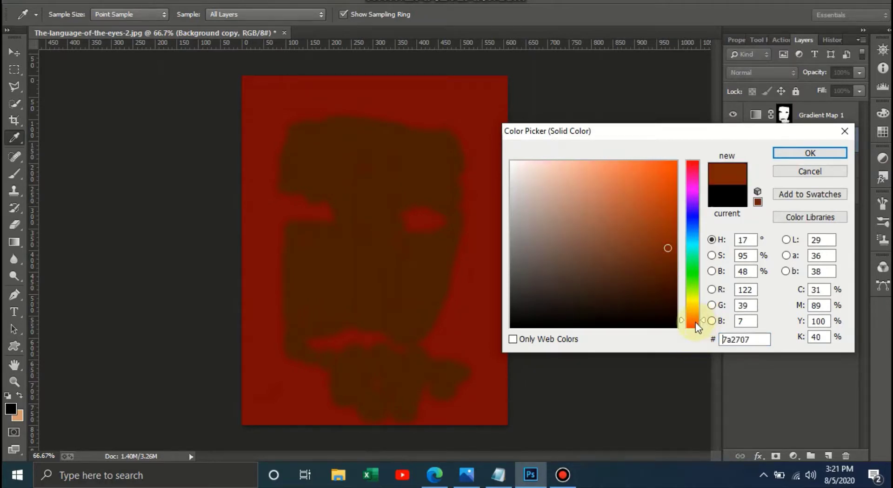
left_click(696, 322)
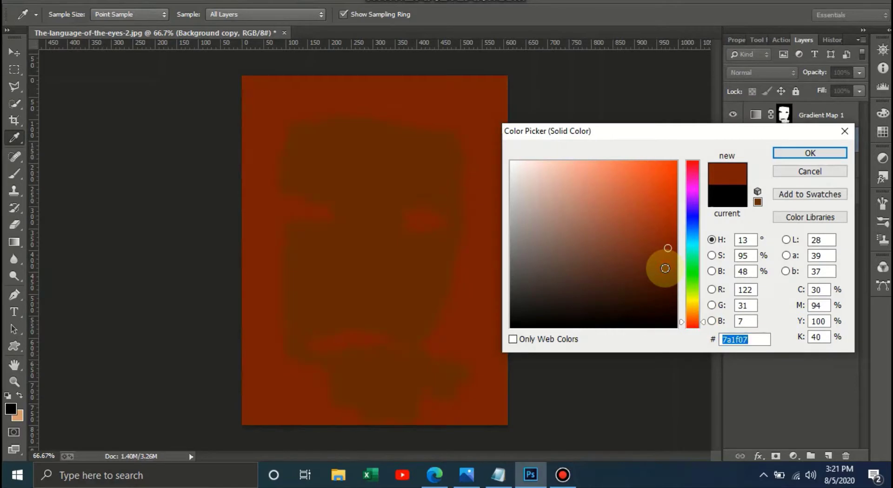
left_click(665, 268)
left_click(661, 281)
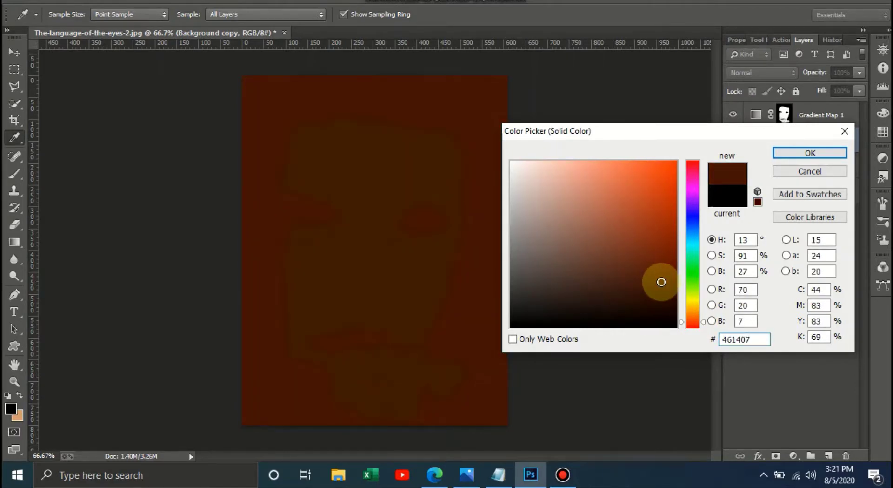
left_click(799, 156)
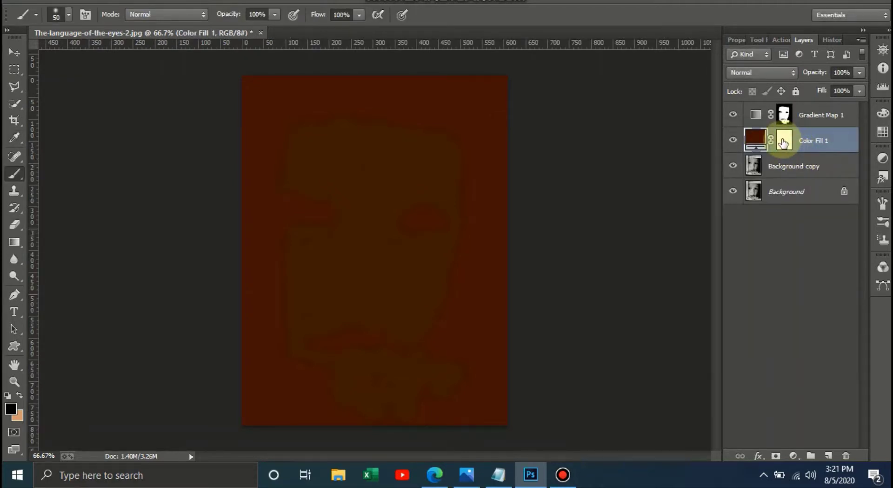
Step: Set Color Fill 1's blend mode to Color, then select the Gradient Map 1 layer
left_click(773, 71)
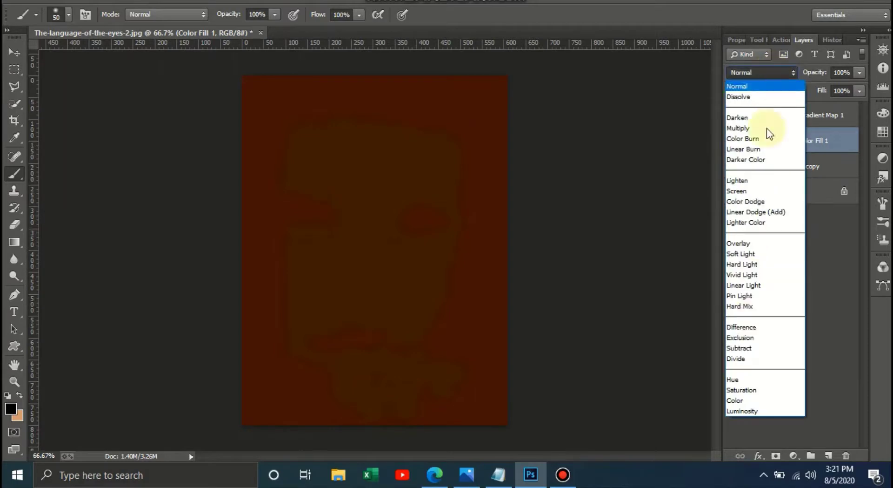
left_click(760, 401)
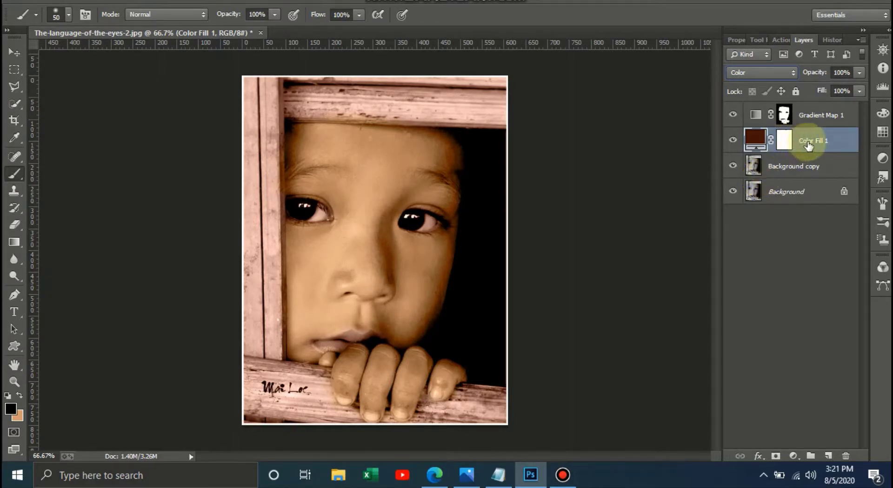
left_click(826, 119)
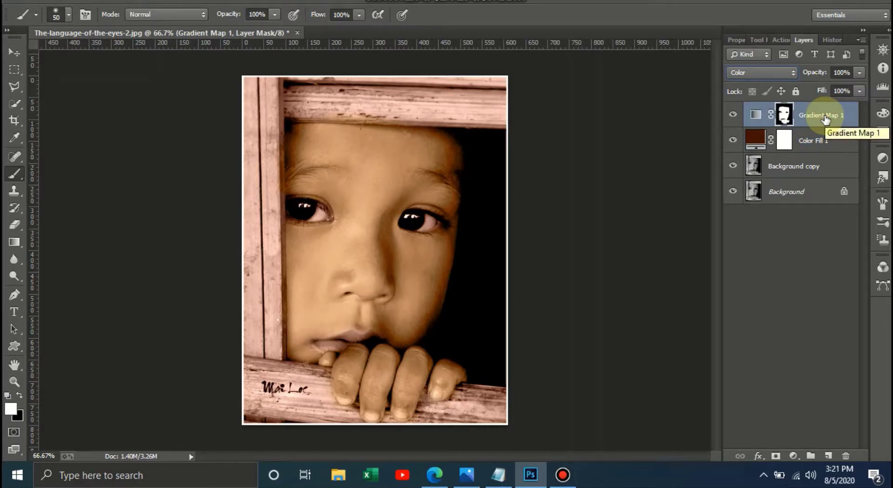
Step: Invert the Color Fill 1 layer mask to black with Ctrl+I, hiding the brown tint
right_click(826, 119)
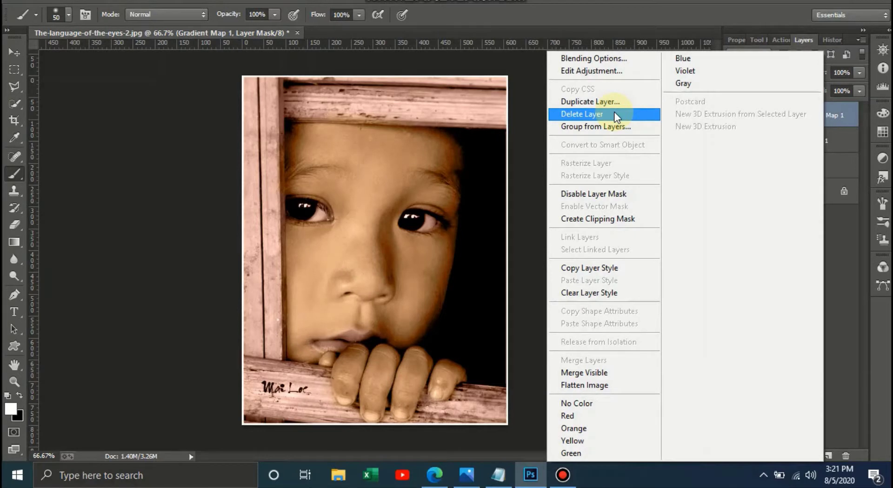
left_click(526, 188)
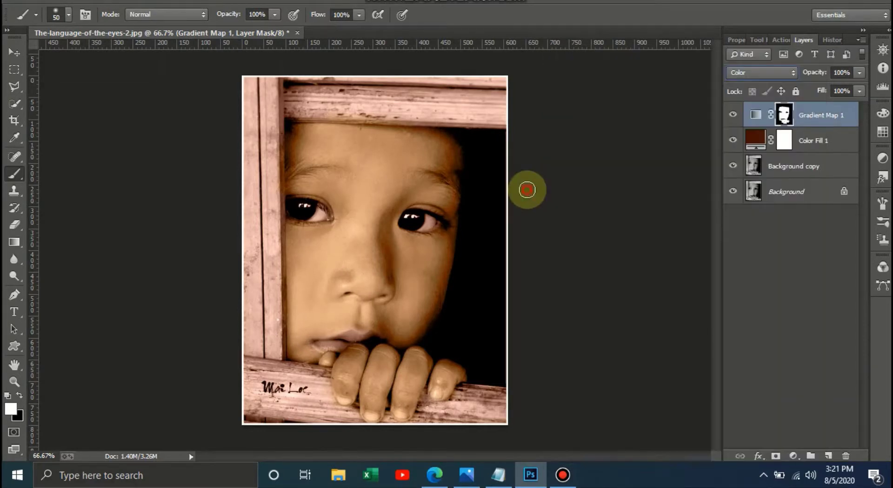
left_click(813, 135)
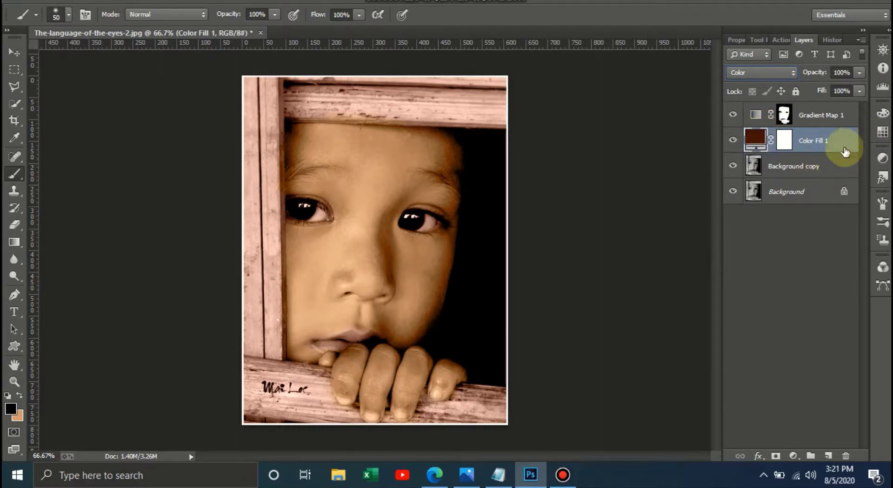
left_click(791, 144)
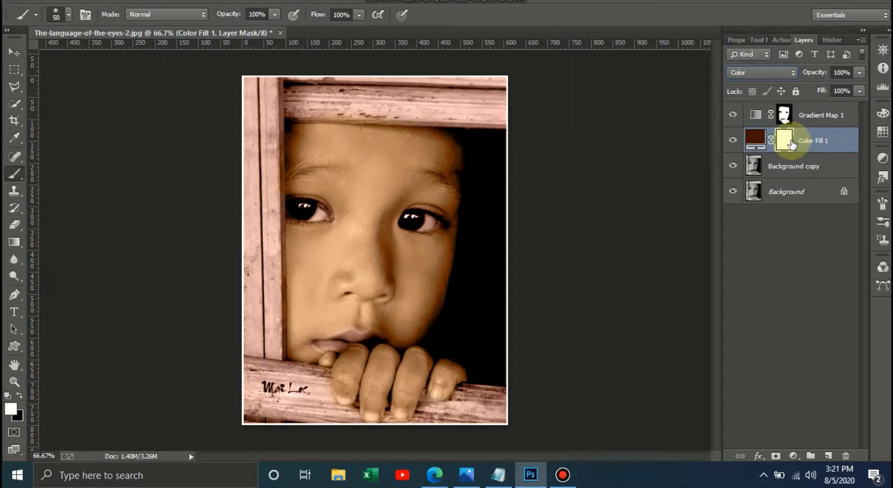
key("ctrl+i")
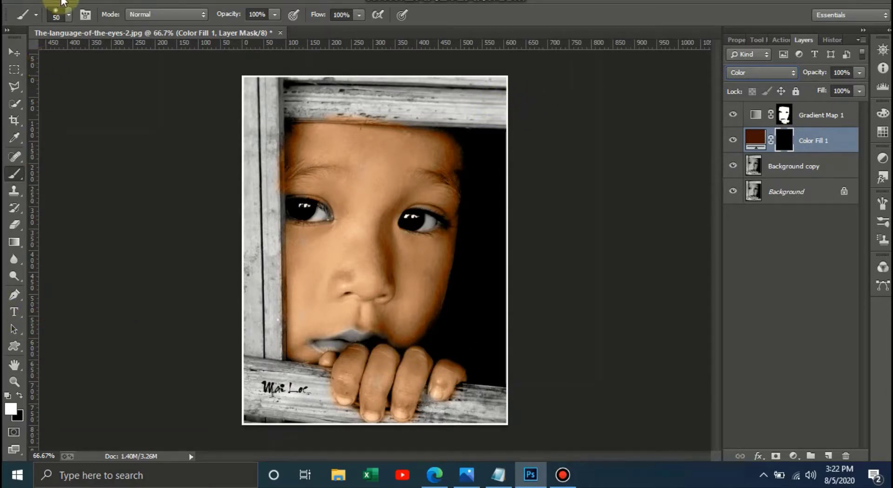
Step: Reduce the brush size to 20 px
left_click(66, 15)
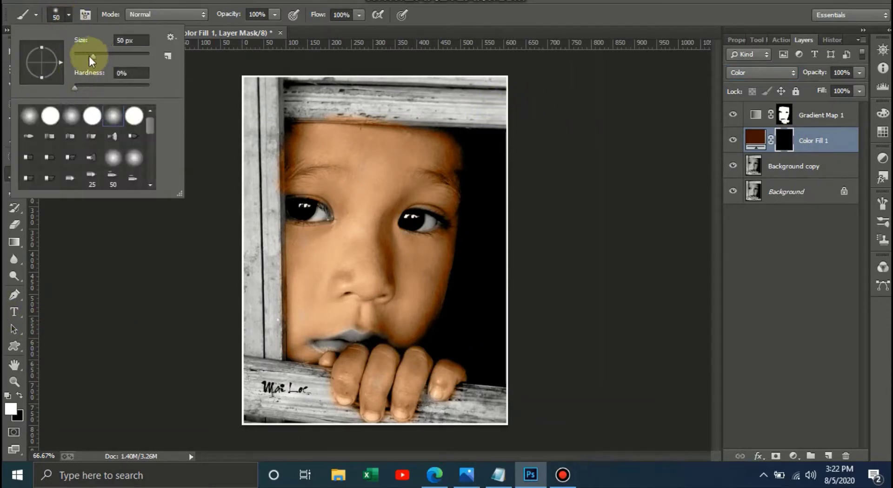
left_click_drag(90, 57, 82, 56)
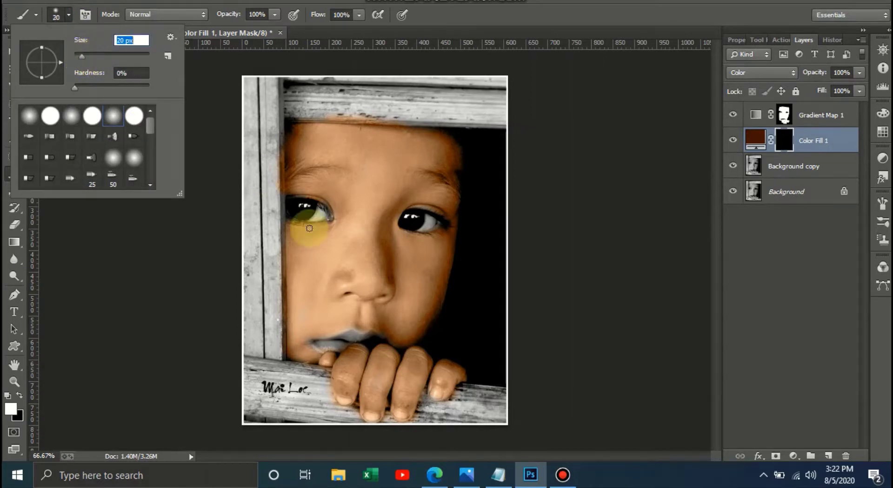
left_click(345, 334)
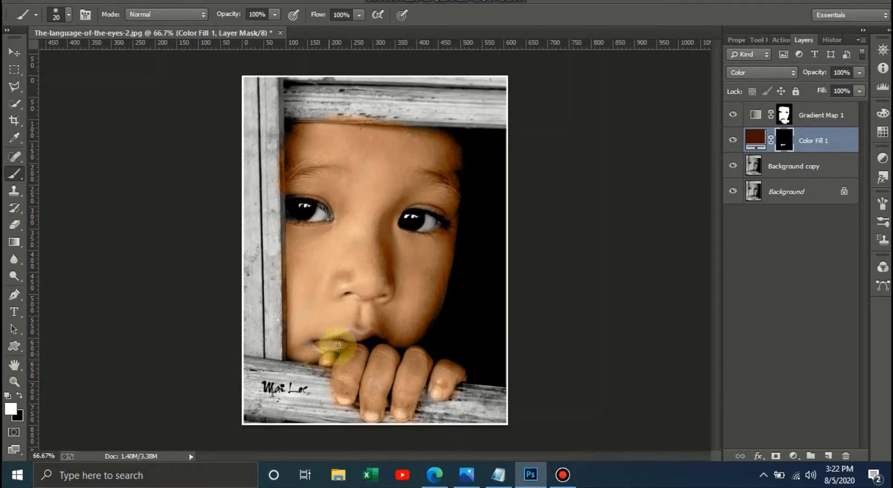
Step: Paint white on the Color Fill 1 mask over the lips and around the left eye
left_click_drag(330, 356, 349, 336)
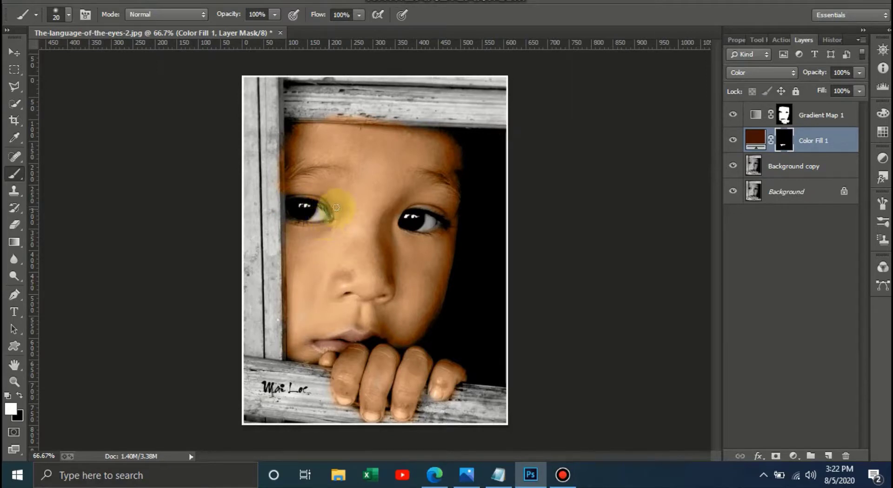
left_click_drag(328, 222, 333, 220)
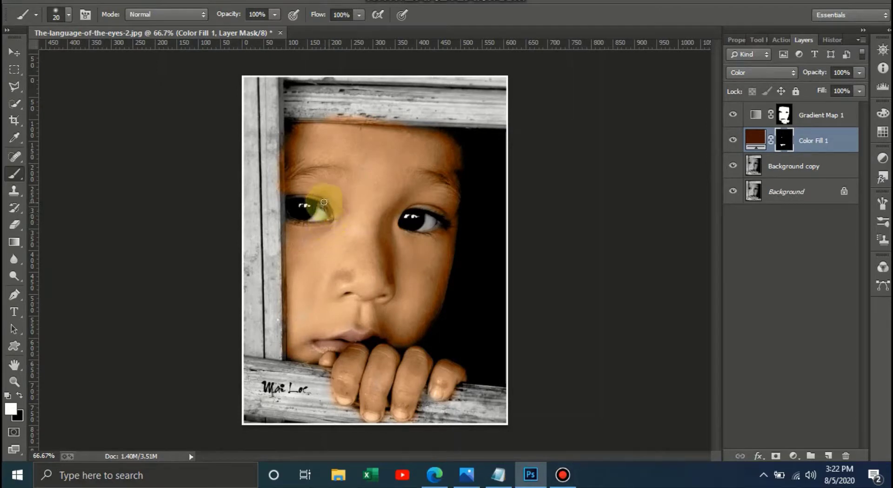
left_click_drag(290, 198, 293, 223)
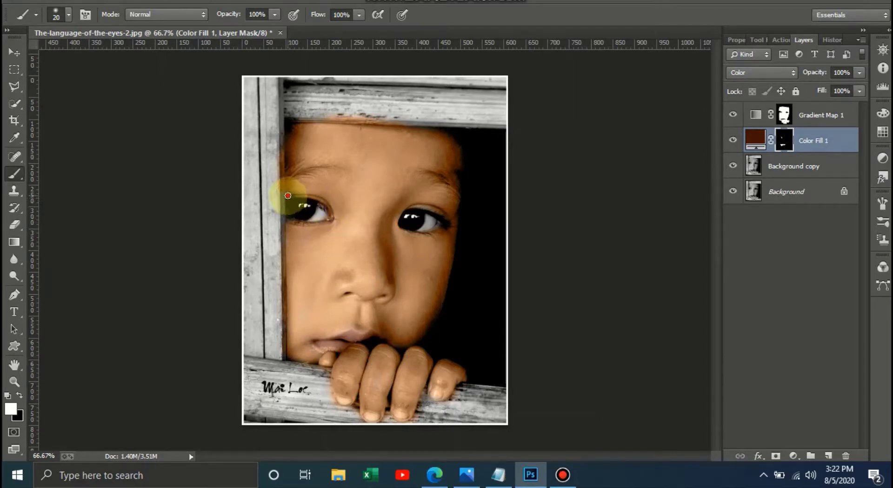